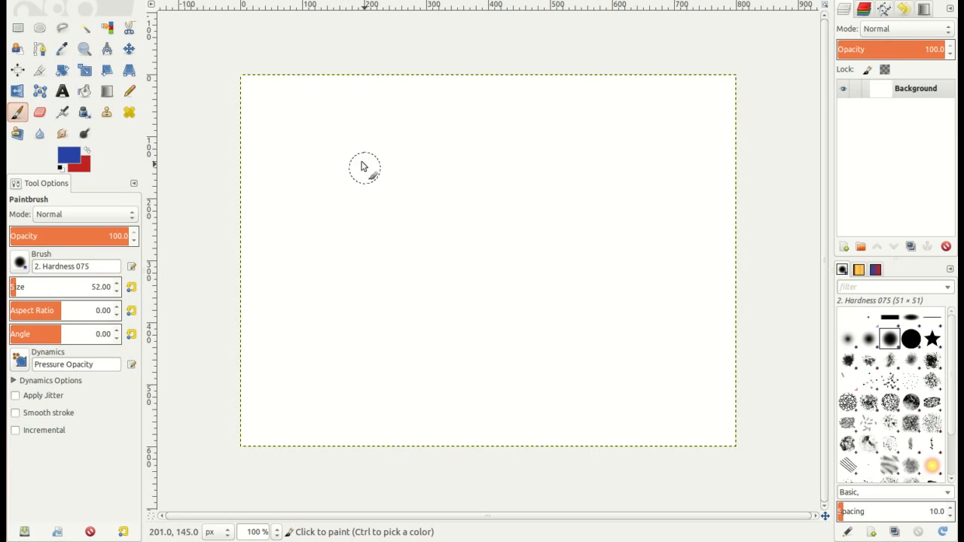
Step: Paint freehand blue strokes across the Background layer with the size 52 Paintbrush
{"action": "left_click_drag", "start_coordinate": [317, 162], "coordinate": [314, 317]}
{"action": "mouse_move", "coordinate": [348, 251]}
{"action": "left_mouse_down"}
{"action": "mouse_move", "coordinate": [409, 217]}
{"action": "mouse_move", "coordinate": [560, 290]}
{"action": "mouse_move", "coordinate": [559, 260]}
{"action": "mouse_move", "coordinate": [678, 245]}
{"action": "left_mouse_up"}
{"action": "left_click", "coordinate": [543, 291]}
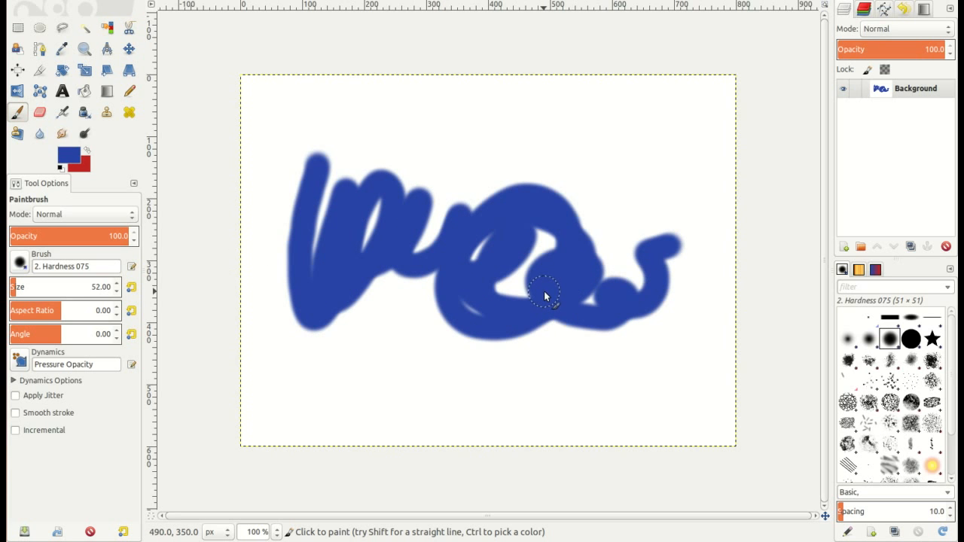
Step: Add a transparent 800 × 600 px layer and paint red strokes on it over the blue ones
{"action": "right_click", "coordinate": [902, 141]}
{"action": "left_click", "coordinate": [820, 166]}
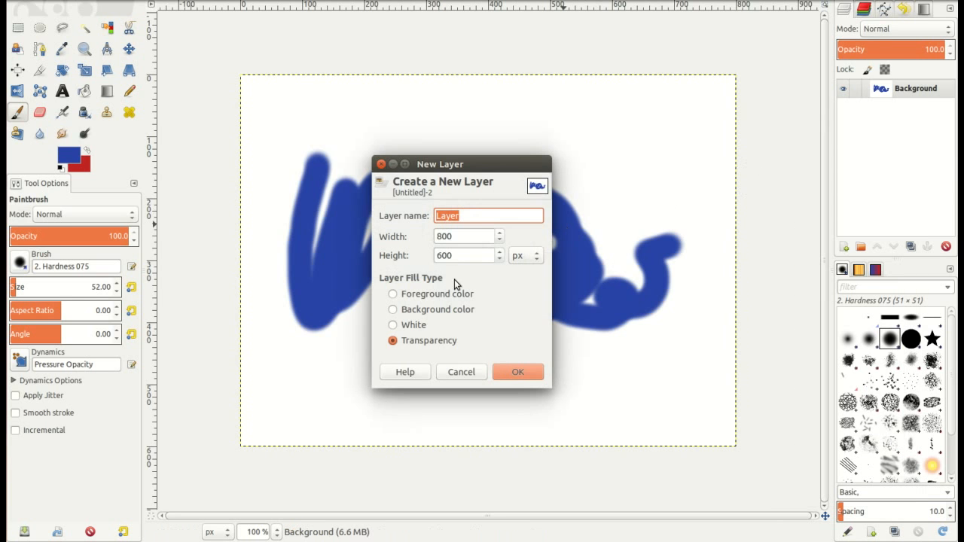
{"action": "left_click", "coordinate": [517, 379]}
{"action": "key", "text": "x"}
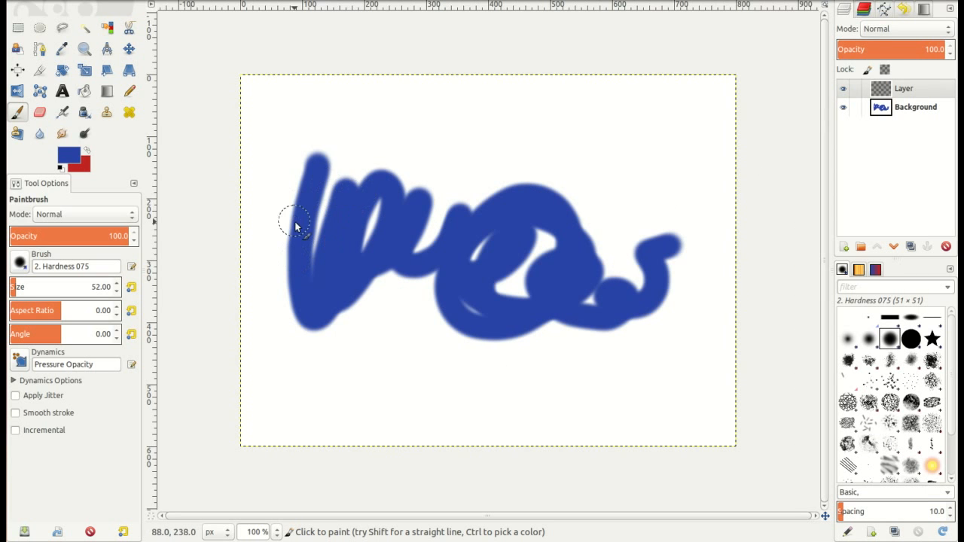
{"action": "mouse_move", "coordinate": [346, 180]}
{"action": "left_mouse_down"}
{"action": "mouse_move", "coordinate": [299, 260]}
{"action": "mouse_move", "coordinate": [301, 280]}
{"action": "mouse_move", "coordinate": [606, 237]}
{"action": "mouse_move", "coordinate": [648, 280]}
{"action": "mouse_move", "coordinate": [614, 250]}
{"action": "left_mouse_up"}
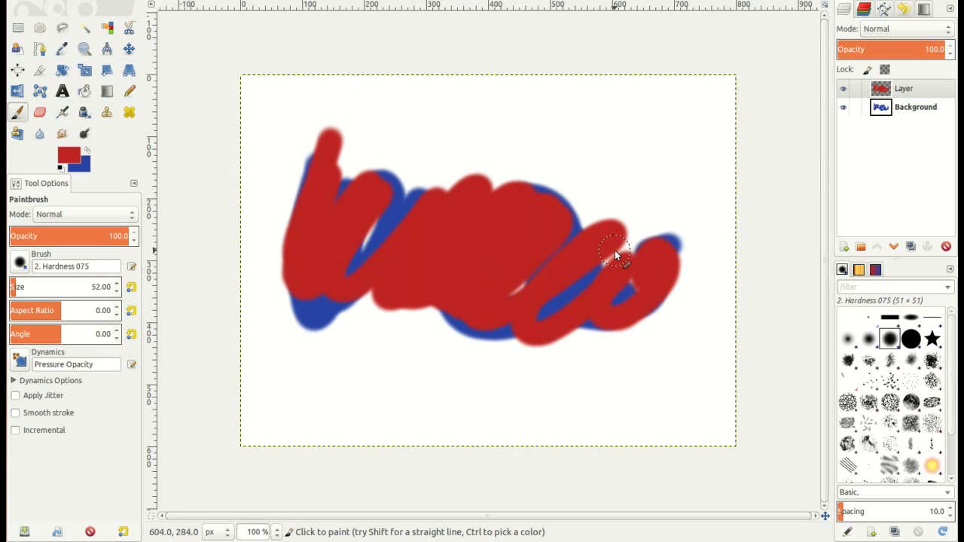
Step: Erase parts of the red strokes at 100 and 53.1 eraser opacity, and adjust the red layer's overall opacity
{"action": "key", "text": "shift+e"}
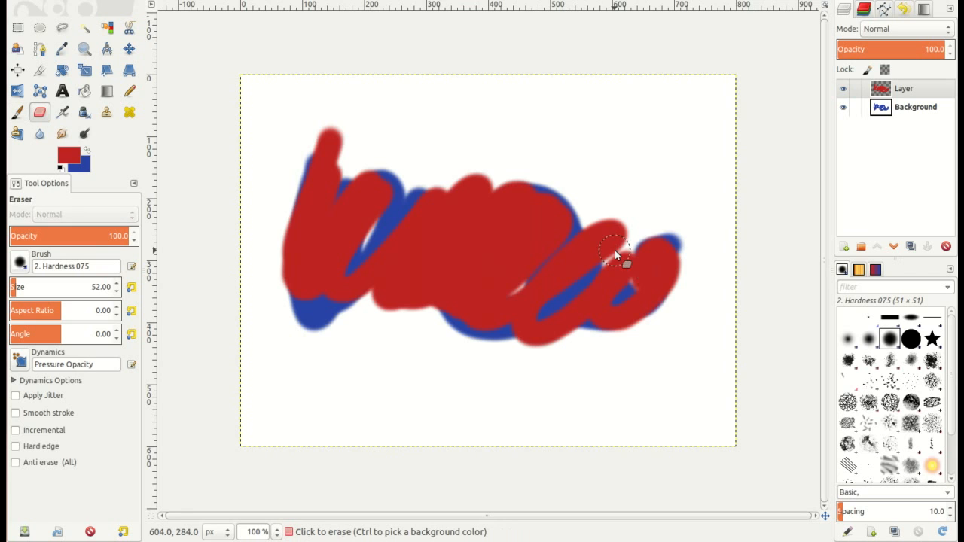
{"action": "mouse_move", "coordinate": [331, 135]}
{"action": "left_mouse_down"}
{"action": "mouse_move", "coordinate": [358, 169]}
{"action": "mouse_move", "coordinate": [281, 232]}
{"action": "mouse_move", "coordinate": [355, 303]}
{"action": "mouse_move", "coordinate": [669, 314]}
{"action": "mouse_move", "coordinate": [620, 302]}
{"action": "mouse_move", "coordinate": [665, 329]}
{"action": "left_mouse_up"}
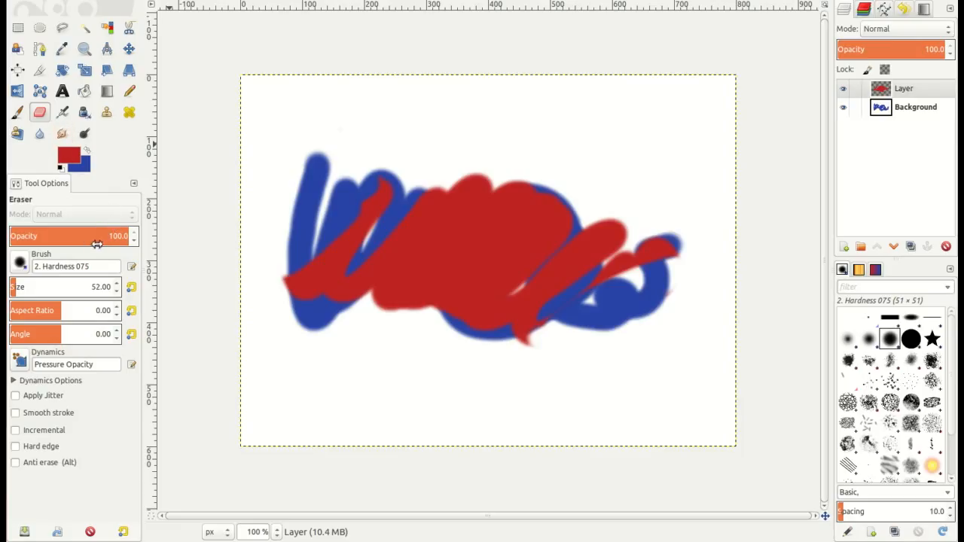
{"action": "mouse_move", "coordinate": [79, 239]}
{"action": "left_mouse_down"}
{"action": "mouse_move", "coordinate": [32, 236]}
{"action": "mouse_move", "coordinate": [73, 238]}
{"action": "left_mouse_up"}
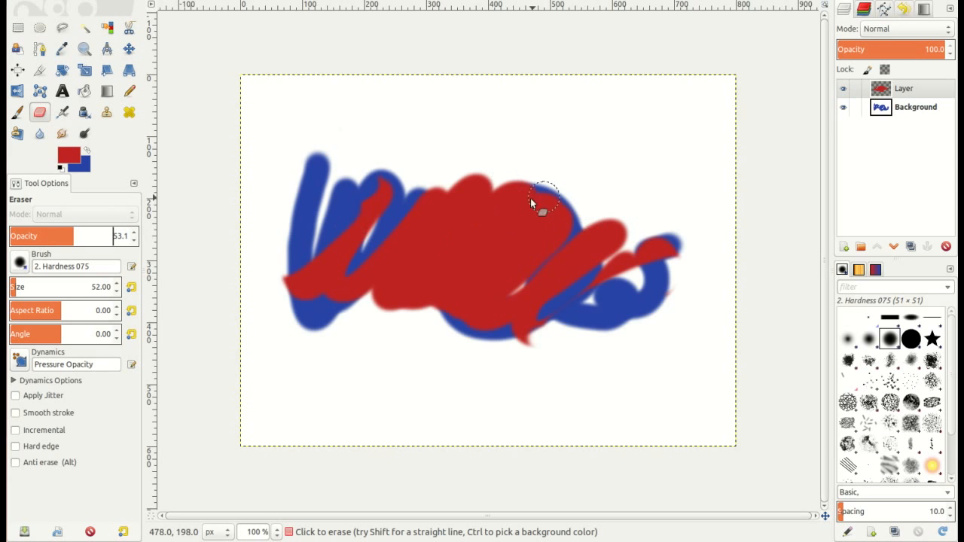
{"action": "mouse_move", "coordinate": [530, 201]}
{"action": "left_mouse_down"}
{"action": "mouse_move", "coordinate": [553, 182]}
{"action": "mouse_move", "coordinate": [542, 184]}
{"action": "mouse_move", "coordinate": [540, 211]}
{"action": "mouse_move", "coordinate": [571, 205]}
{"action": "left_mouse_up"}
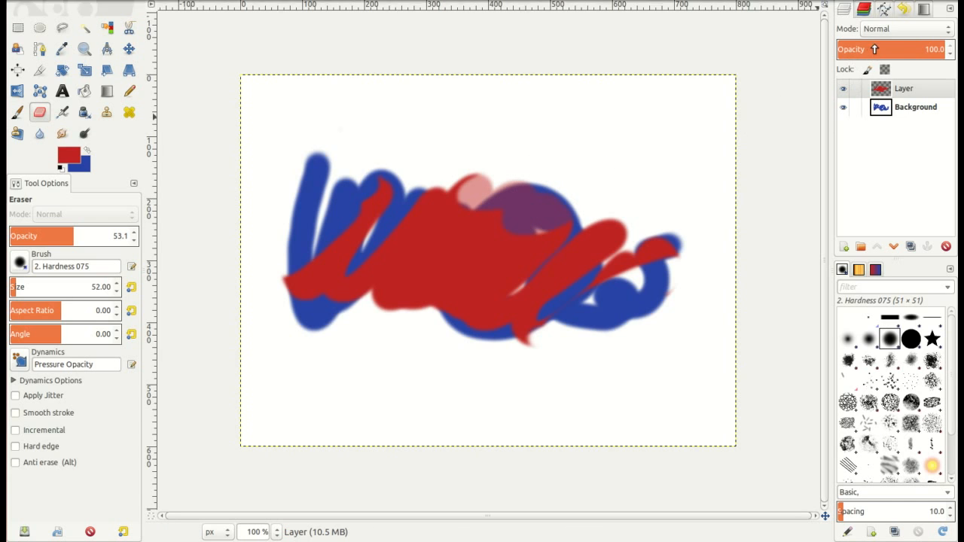
{"action": "mouse_move", "coordinate": [898, 49]}
{"action": "left_mouse_down"}
{"action": "mouse_move", "coordinate": [874, 50]}
{"action": "mouse_move", "coordinate": [903, 50]}
{"action": "left_mouse_up"}
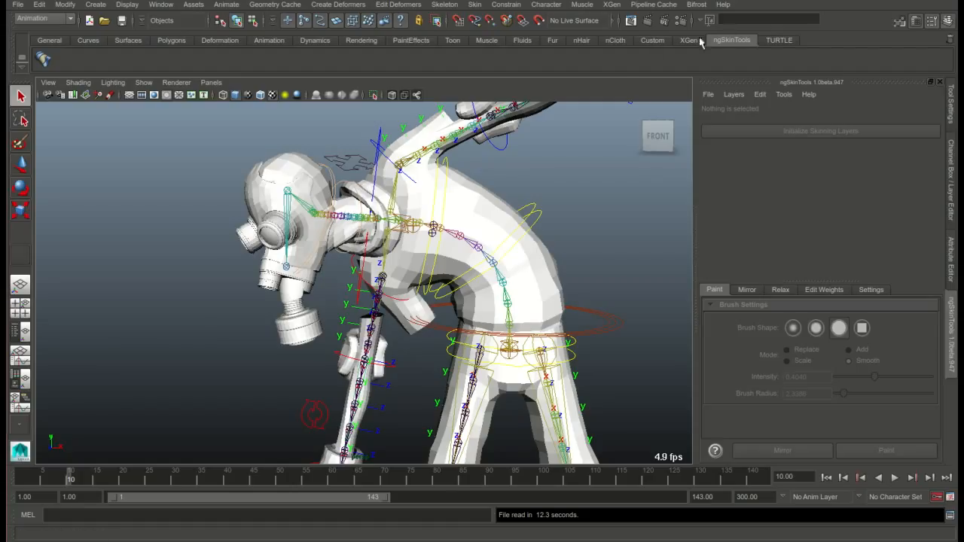
Step: Switch to Maya, select the shirt mesh and run through the animation to examine its deformation, ending at frame 1
{"action": "left_click", "coordinate": [485, 200]}
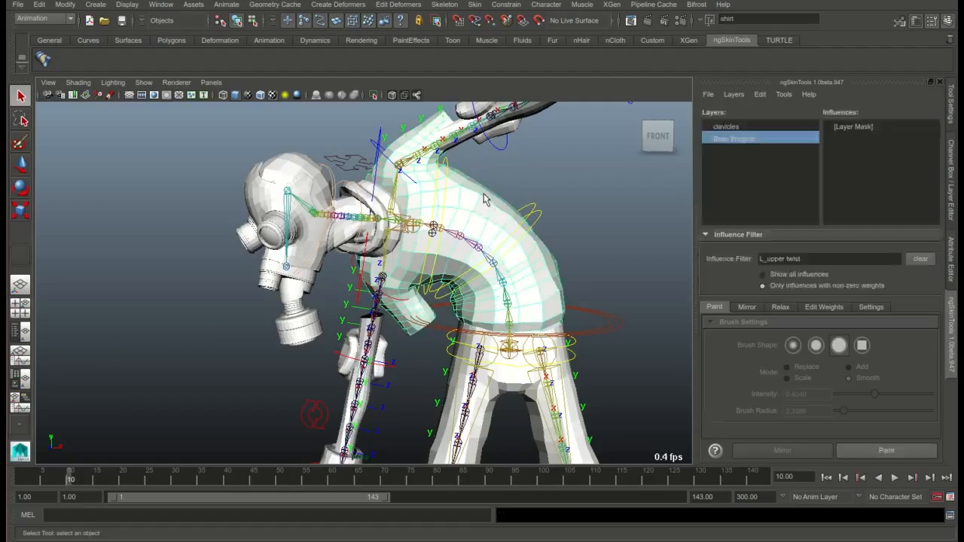
{"action": "middle_click_drag", "start_coordinate": [418, 223], "coordinate": [347, 220], "text": "alt"}
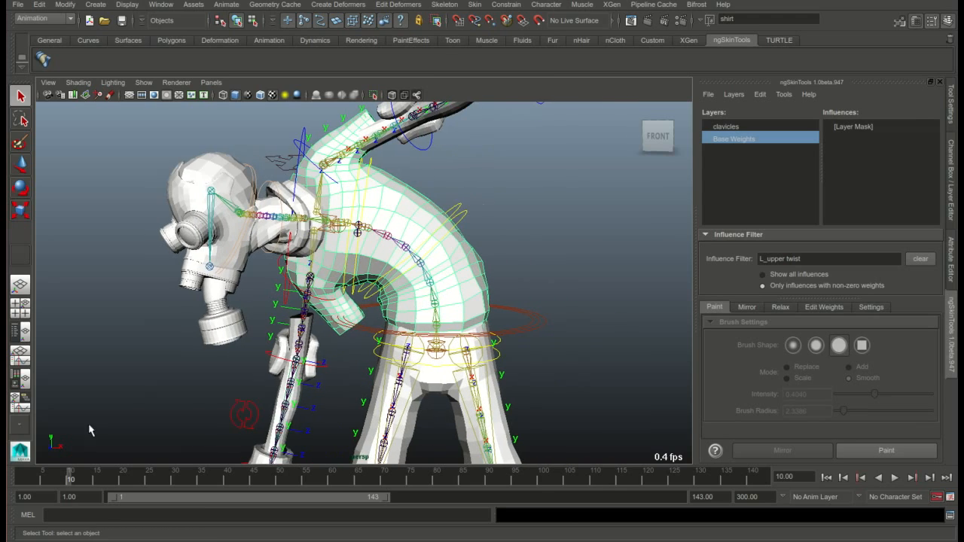
{"action": "left_click_drag", "start_coordinate": [36, 476], "coordinate": [113, 480]}
{"action": "left_click_drag", "start_coordinate": [245, 479], "coordinate": [642, 476]}
{"action": "left_click_drag", "start_coordinate": [526, 301], "coordinate": [369, 302], "text": "alt"}
{"action": "key", "text": "alt+v"}
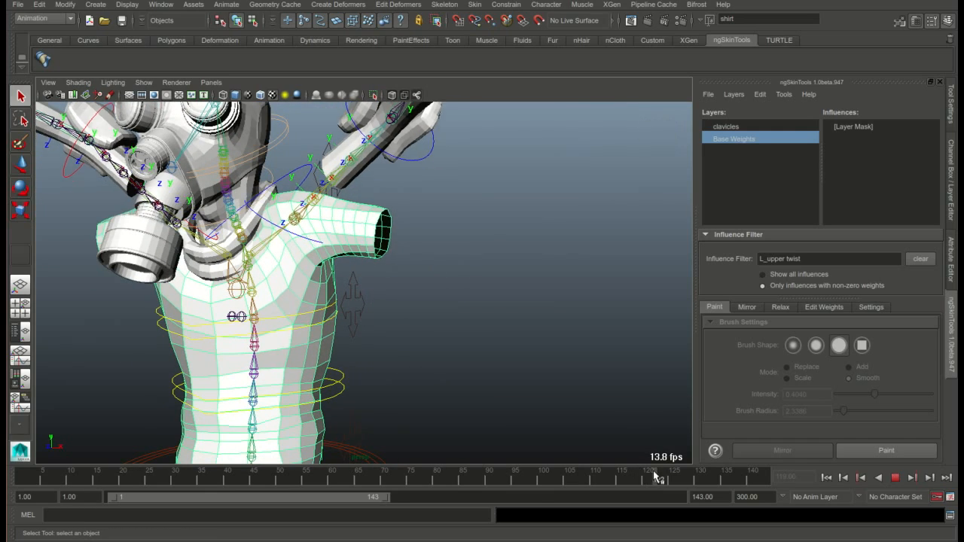
{"action": "left_click_drag", "start_coordinate": [59, 490], "coordinate": [7, 486]}
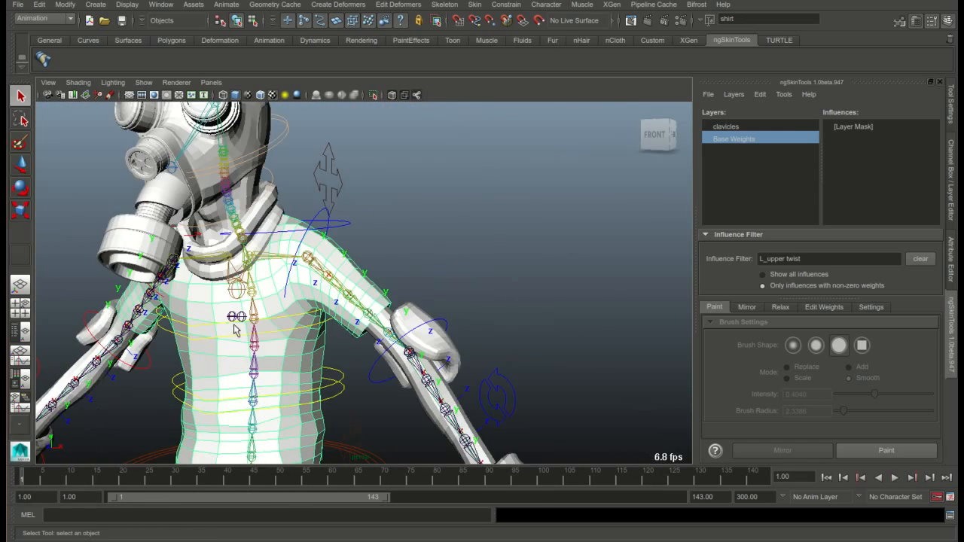
Step: Create a skinning layer named "upper arm" on the shirt and list all influences for it
{"action": "left_click_drag", "start_coordinate": [234, 326], "coordinate": [199, 280], "text": "alt"}
{"action": "middle_click_drag", "start_coordinate": [245, 264], "coordinate": [214, 274], "text": "alt"}
{"action": "right_click_drag", "start_coordinate": [242, 275], "coordinate": [295, 267], "text": "alt"}
{"action": "middle_click_drag", "start_coordinate": [247, 245], "coordinate": [248, 259], "text": "alt"}
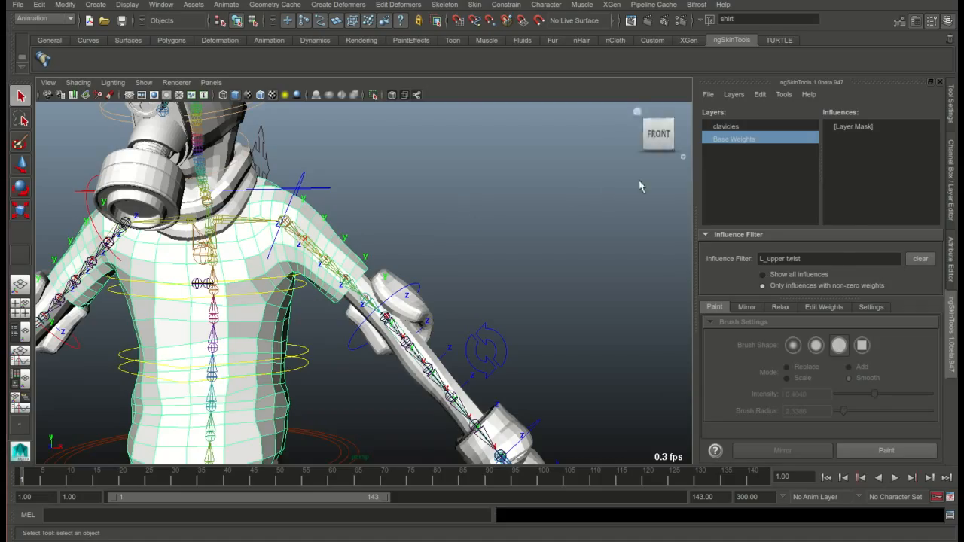
{"action": "right_click", "coordinate": [719, 163]}
{"action": "left_click", "coordinate": [752, 165]}
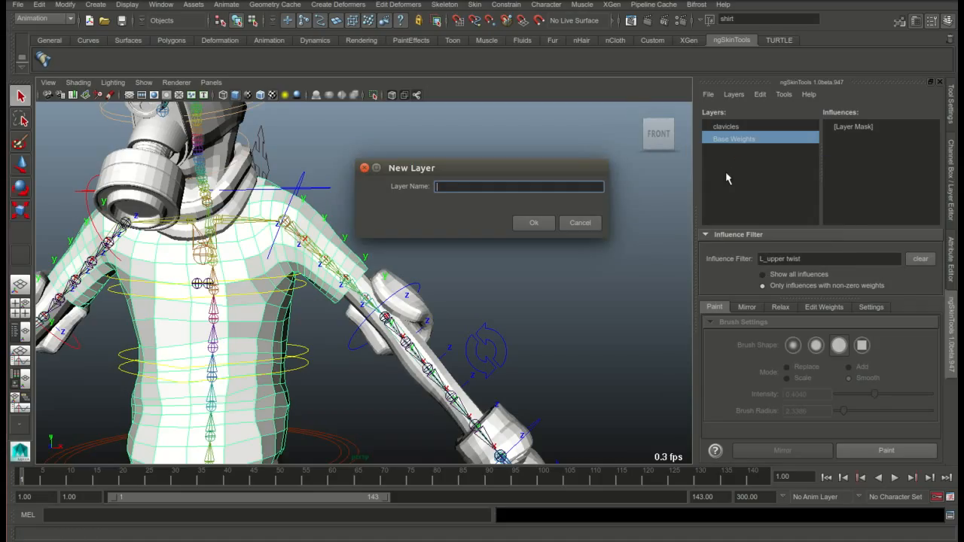
{"action": "type", "text": "upper arm"}
{"action": "key", "text": "Return"}
{"action": "right_click", "coordinate": [838, 180]}
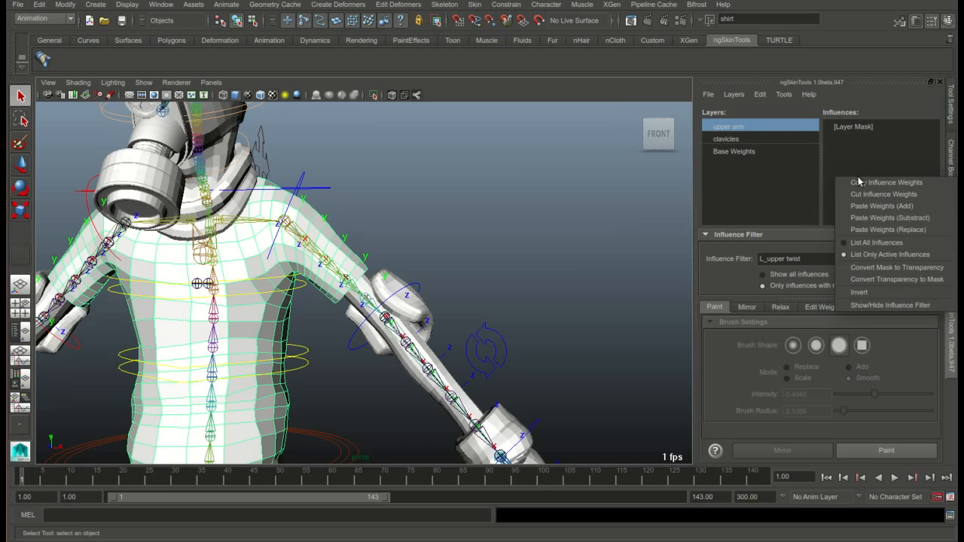
{"action": "left_click", "coordinate": [878, 243]}
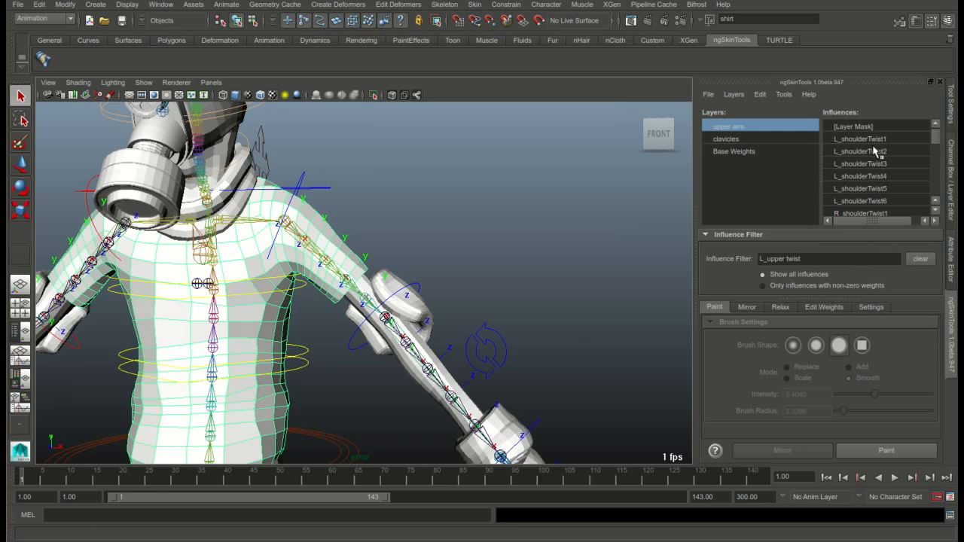
Step: Flood the whole shirt with L_shoulderTwist1 weight on the upper arm layer, using Replace mode at intensity 1.0000
{"action": "left_click", "coordinate": [874, 139]}
{"action": "left_click", "coordinate": [887, 451]}
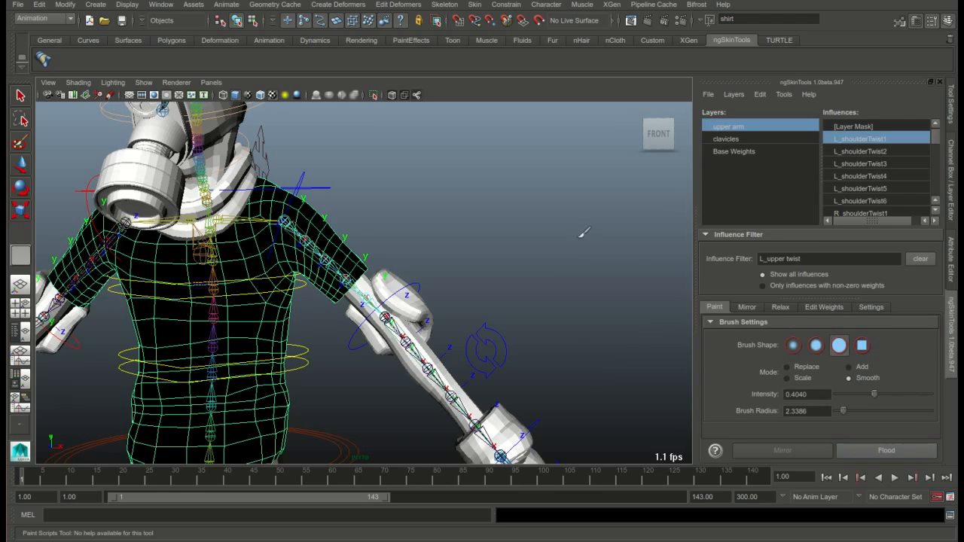
{"action": "middle_click_drag", "start_coordinate": [239, 238], "coordinate": [315, 220], "text": "alt"}
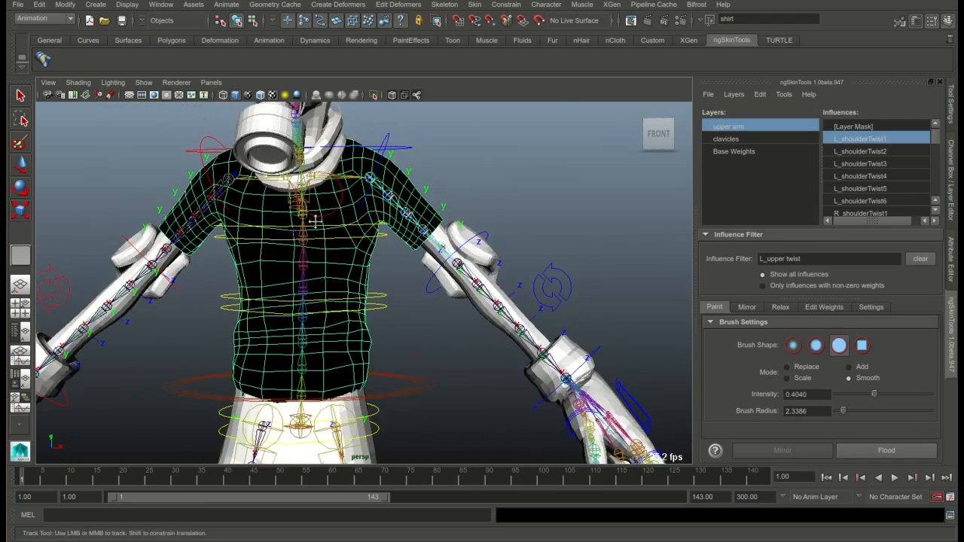
{"action": "mouse_move", "coordinate": [315, 220]}
{"action": "left_mouse_down", "text": "alt"}
{"action": "mouse_move", "coordinate": [294, 220]}
{"action": "mouse_move", "coordinate": [329, 215]}
{"action": "mouse_move", "coordinate": [279, 267]}
{"action": "mouse_move", "coordinate": [288, 263]}
{"action": "left_mouse_up", "text": "alt"}
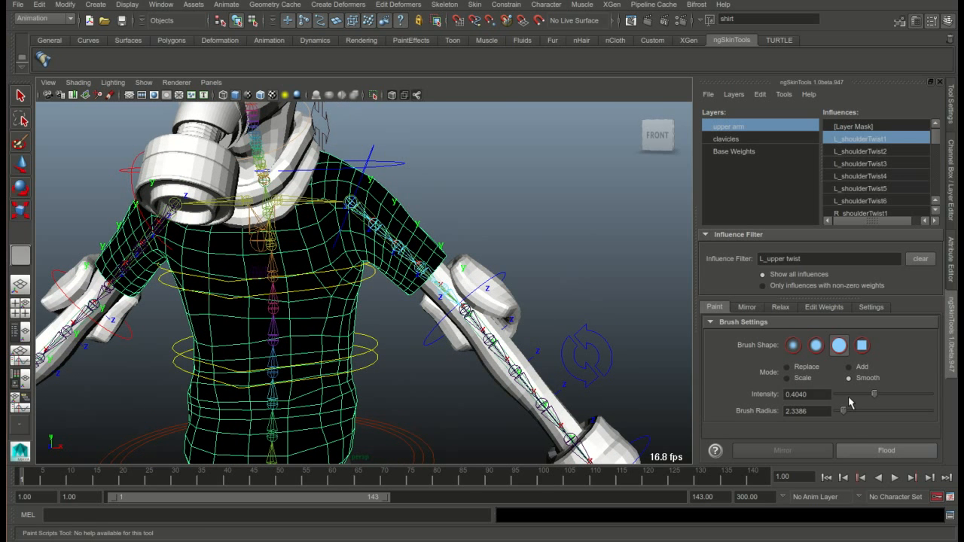
{"action": "left_click", "coordinate": [786, 366]}
{"action": "left_click", "coordinate": [889, 450]}
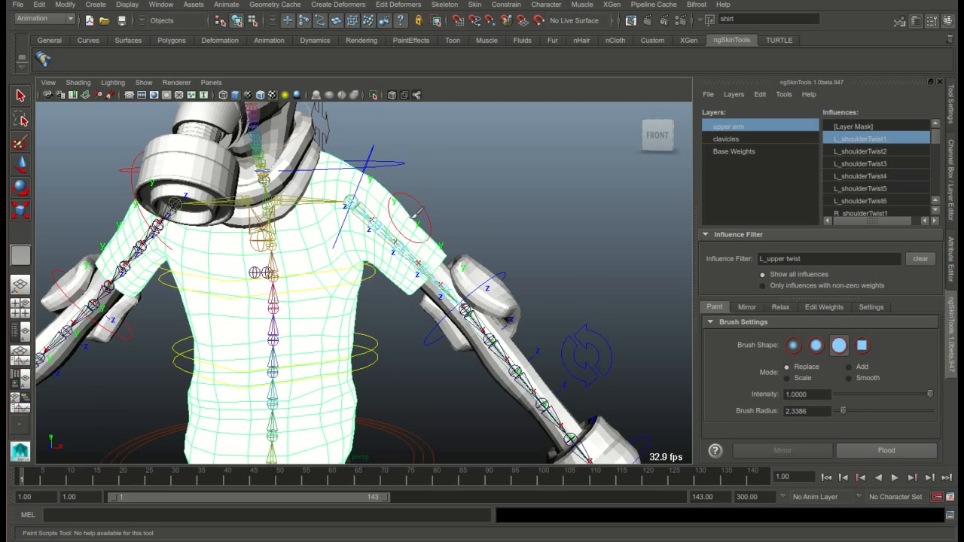
Step: Scrub the animation to frame 33 to examine how the flooded shirt follows the arm, and return to frame 1
{"action": "right_click_drag", "start_coordinate": [367, 300], "coordinate": [301, 290], "text": "alt"}
{"action": "middle_click_drag", "start_coordinate": [380, 267], "coordinate": [331, 247], "text": "alt"}
{"action": "right_click_drag", "start_coordinate": [331, 248], "coordinate": [122, 408], "text": "alt"}
{"action": "left_click_drag", "start_coordinate": [28, 481], "coordinate": [167, 482]}
{"action": "mouse_move", "coordinate": [183, 482]}
{"action": "left_mouse_down"}
{"action": "mouse_move", "coordinate": [253, 478]}
{"action": "mouse_move", "coordinate": [191, 480]}
{"action": "left_mouse_up"}
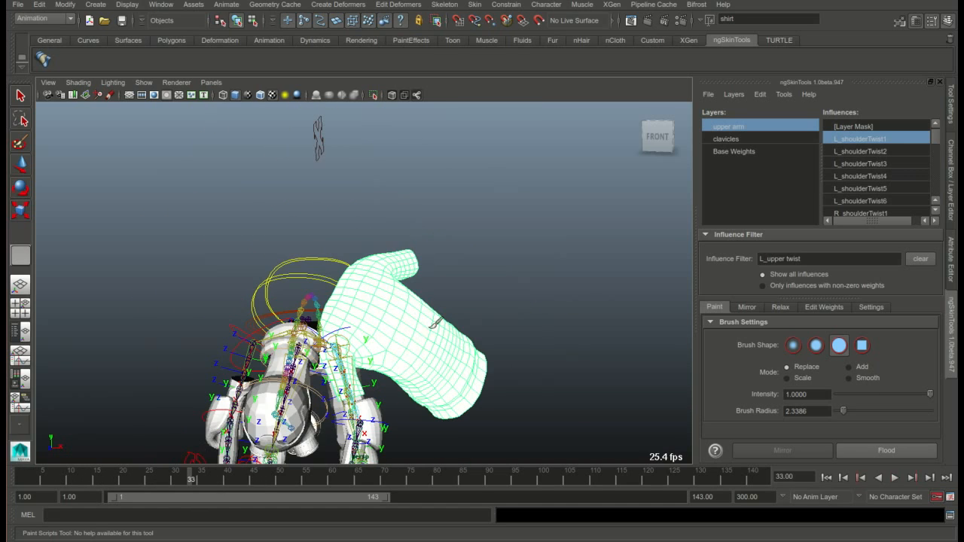
{"action": "middle_click_drag", "start_coordinate": [433, 325], "coordinate": [413, 242], "text": "alt"}
{"action": "left_click_drag", "start_coordinate": [326, 292], "coordinate": [293, 240], "text": "alt"}
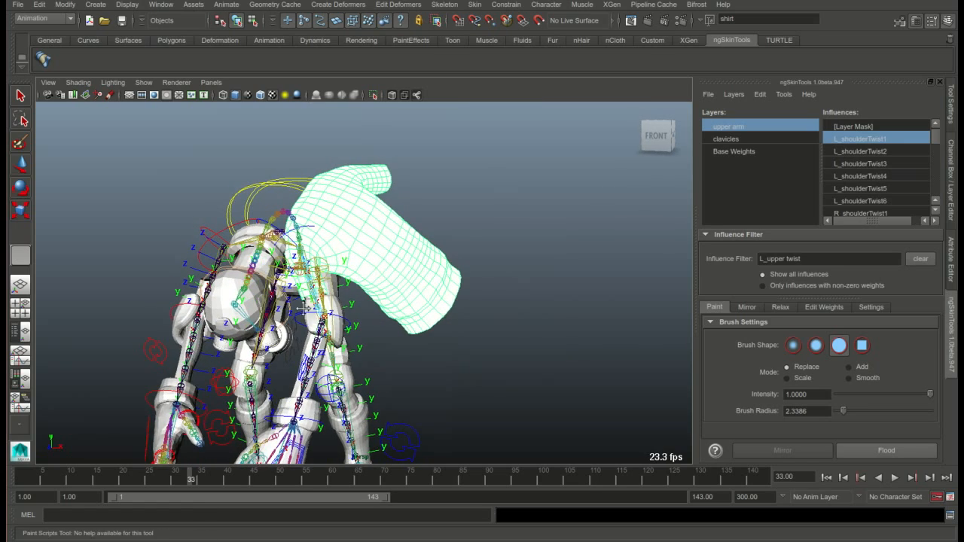
{"action": "middle_click_drag", "start_coordinate": [303, 308], "coordinate": [328, 320], "text": "alt"}
{"action": "mouse_move", "coordinate": [328, 320]}
{"action": "left_mouse_down", "text": "alt"}
{"action": "mouse_move", "coordinate": [391, 294]}
{"action": "mouse_move", "coordinate": [327, 321]}
{"action": "left_mouse_up", "text": "alt"}
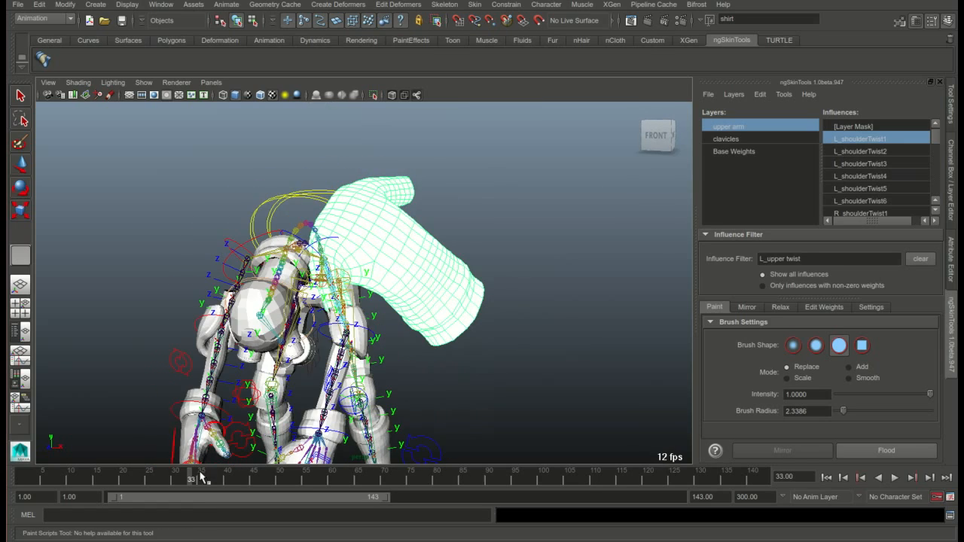
{"action": "left_click_drag", "start_coordinate": [202, 479], "coordinate": [15, 479]}
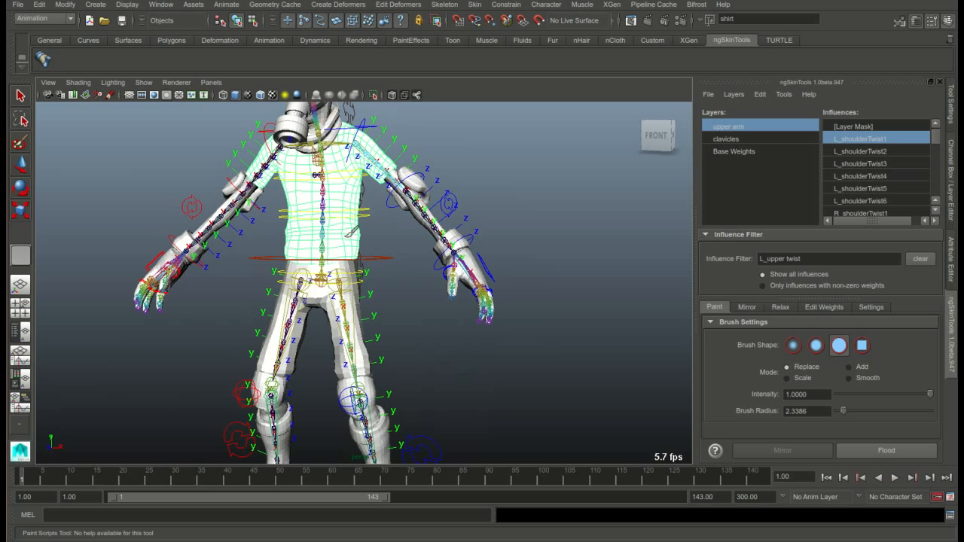
Step: Compare the shirt weights on the clavicles and Base Weights layers, ending on the upper arm layer
{"action": "middle_click_drag", "start_coordinate": [329, 202], "coordinate": [323, 252], "text": "alt"}
{"action": "scroll", "coordinate": [301, 240], "scroll_direction": "up", "scroll_amount": 3}
{"action": "left_click_drag", "start_coordinate": [299, 238], "coordinate": [336, 270], "text": "alt"}
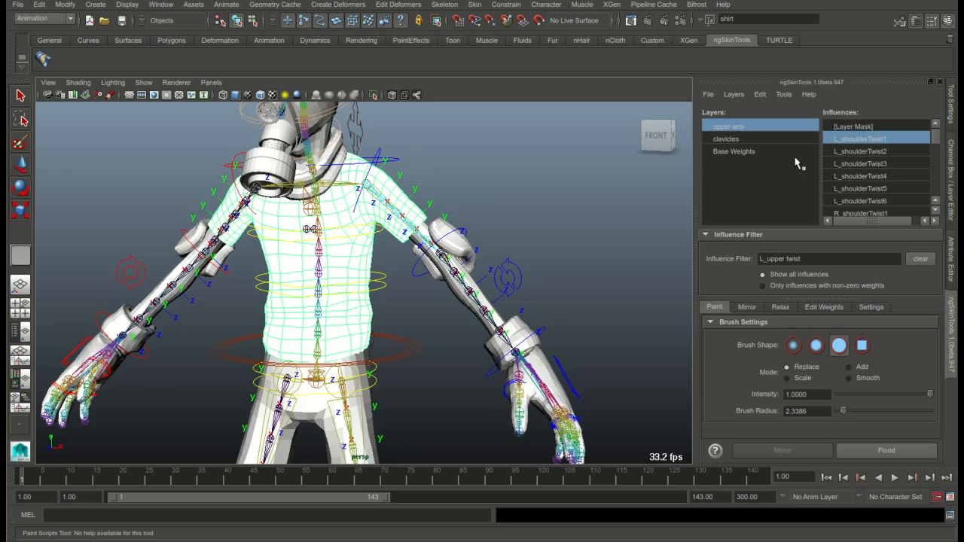
{"action": "left_click", "coordinate": [750, 139]}
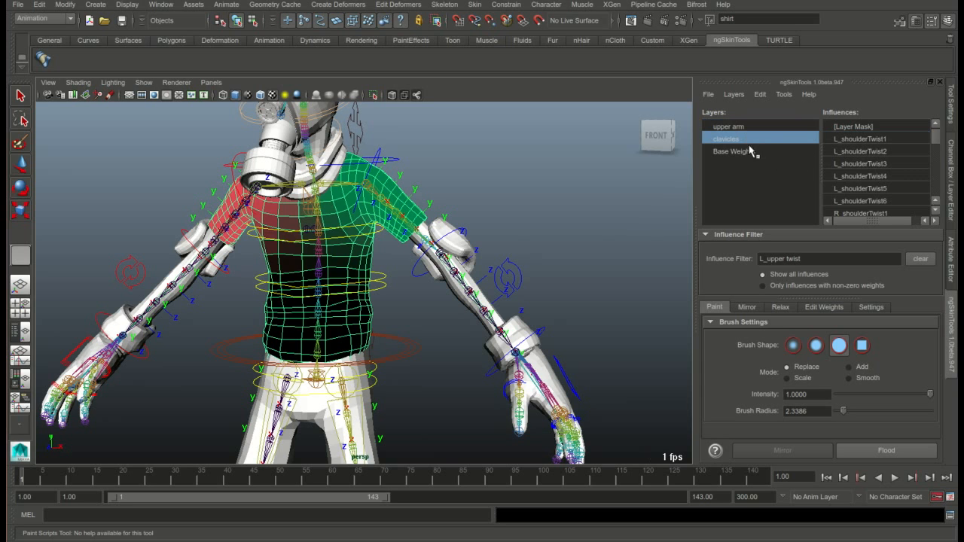
{"action": "left_click", "coordinate": [751, 152]}
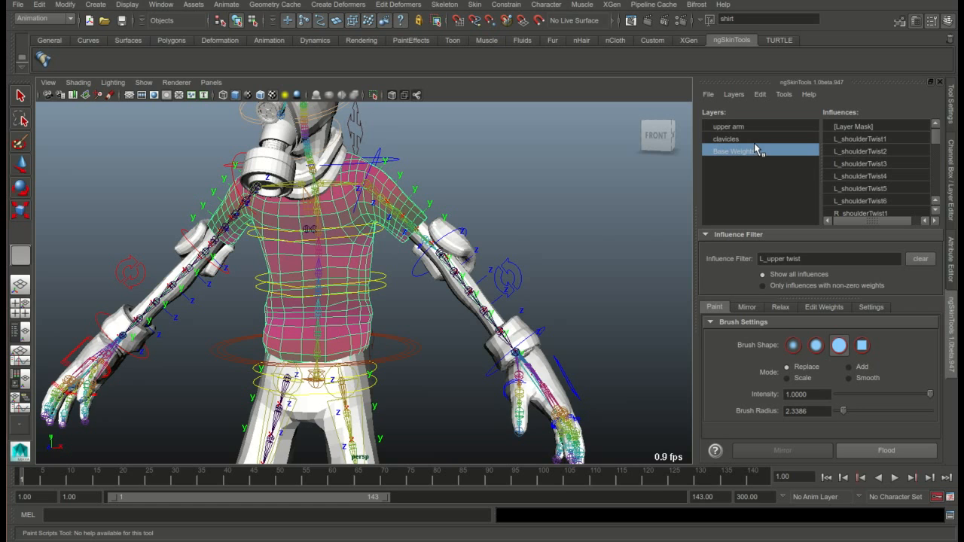
{"action": "left_click", "coordinate": [760, 128]}
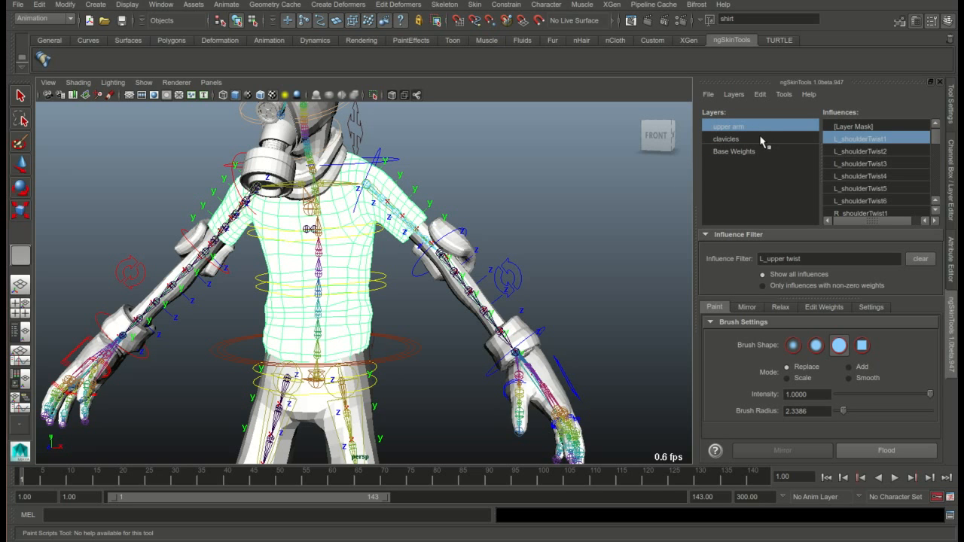
Step: Paint the upper arm layer's mask over the character's left sleeve up to the shoulder in Replace mode at intensity 1.0000
{"action": "left_click", "coordinate": [858, 128]}
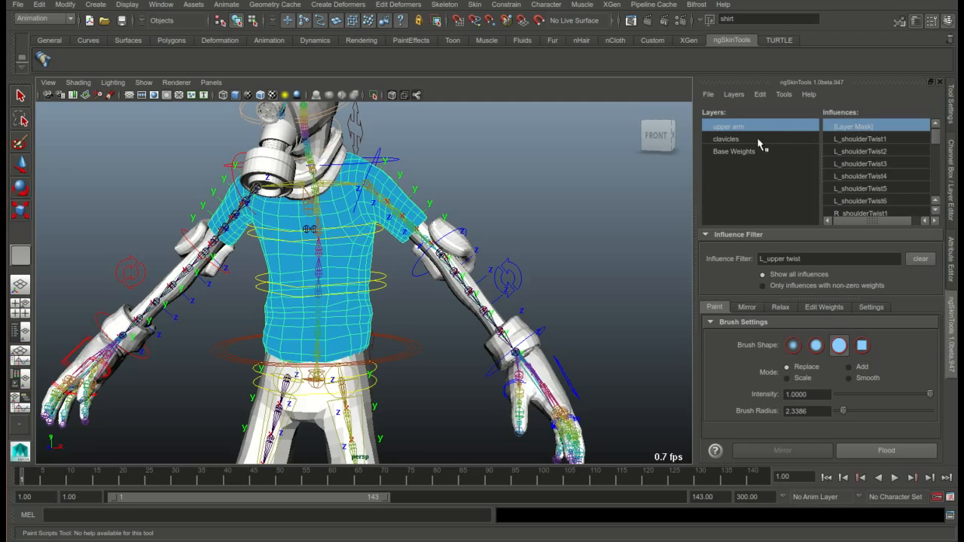
{"action": "mouse_move", "coordinate": [361, 238]}
{"action": "left_mouse_down", "text": "alt"}
{"action": "mouse_move", "coordinate": [331, 219]}
{"action": "mouse_move", "coordinate": [316, 188]}
{"action": "mouse_move", "coordinate": [369, 211]}
{"action": "mouse_move", "coordinate": [173, 228]}
{"action": "mouse_move", "coordinate": [87, 256]}
{"action": "mouse_move", "coordinate": [267, 250]}
{"action": "mouse_move", "coordinate": [252, 256]}
{"action": "left_mouse_up", "text": "alt"}
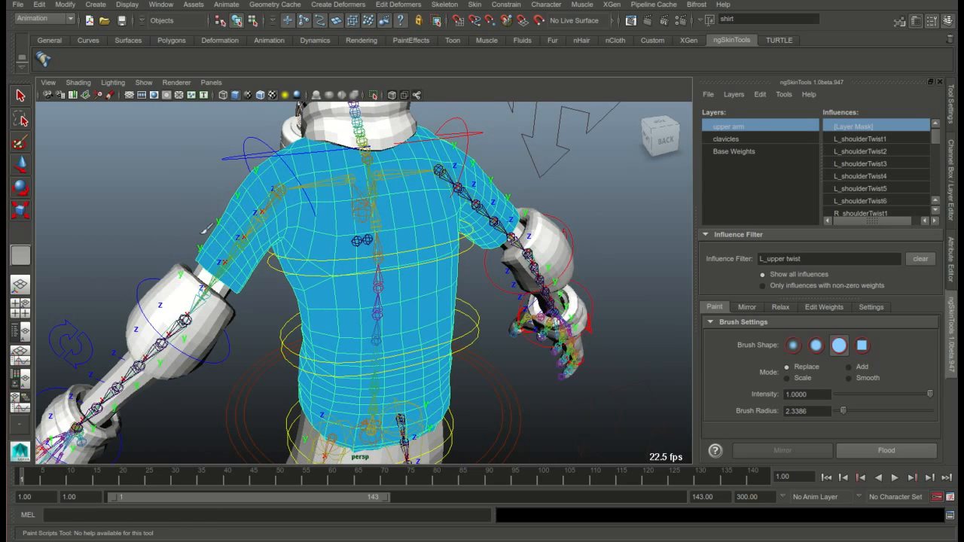
{"action": "mouse_move", "coordinate": [235, 208]}
{"action": "left_mouse_down"}
{"action": "mouse_move", "coordinate": [261, 213]}
{"action": "mouse_move", "coordinate": [232, 277]}
{"action": "mouse_move", "coordinate": [331, 207]}
{"action": "mouse_move", "coordinate": [407, 192]}
{"action": "mouse_move", "coordinate": [446, 194]}
{"action": "mouse_move", "coordinate": [478, 252]}
{"action": "mouse_move", "coordinate": [495, 225]}
{"action": "left_mouse_up"}
{"action": "mouse_move", "coordinate": [493, 237]}
{"action": "left_mouse_down", "text": "alt"}
{"action": "mouse_move", "coordinate": [456, 245]}
{"action": "mouse_move", "coordinate": [220, 229]}
{"action": "mouse_move", "coordinate": [274, 226]}
{"action": "mouse_move", "coordinate": [351, 251]}
{"action": "mouse_move", "coordinate": [482, 232]}
{"action": "left_mouse_up", "text": "alt"}
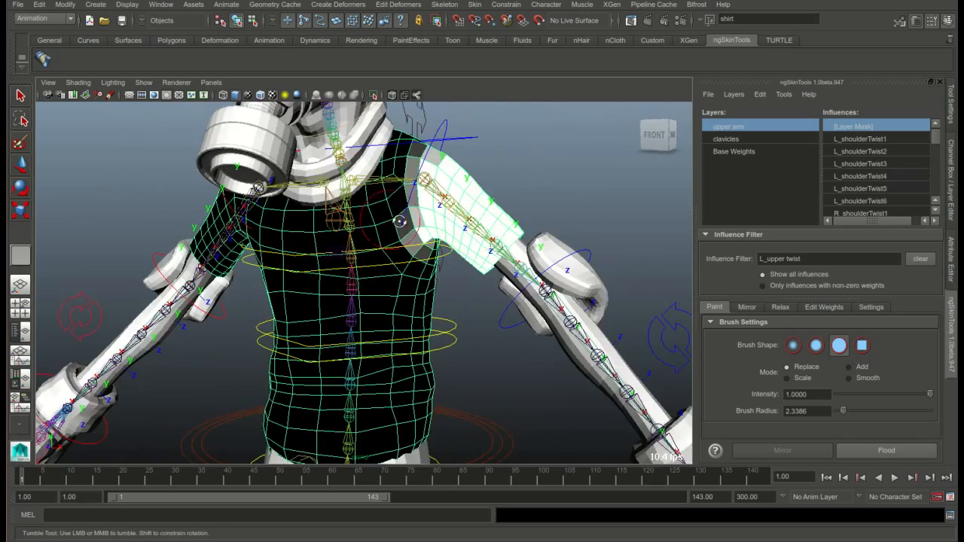
Step: Soften the edge of the upper arm layer's mask around the left shoulder and armpit, on the shirt's front and back
{"action": "left_click_drag", "start_coordinate": [402, 221], "coordinate": [379, 214], "text": "alt"}
{"action": "middle_click_drag", "start_coordinate": [379, 214], "coordinate": [344, 217], "text": "alt"}
{"action": "left_click_drag", "start_coordinate": [344, 217], "coordinate": [339, 248], "text": "alt"}
{"action": "right_click_drag", "start_coordinate": [339, 247], "coordinate": [358, 250], "text": "alt"}
{"action": "middle_click_drag", "start_coordinate": [357, 251], "coordinate": [344, 258], "text": "alt"}
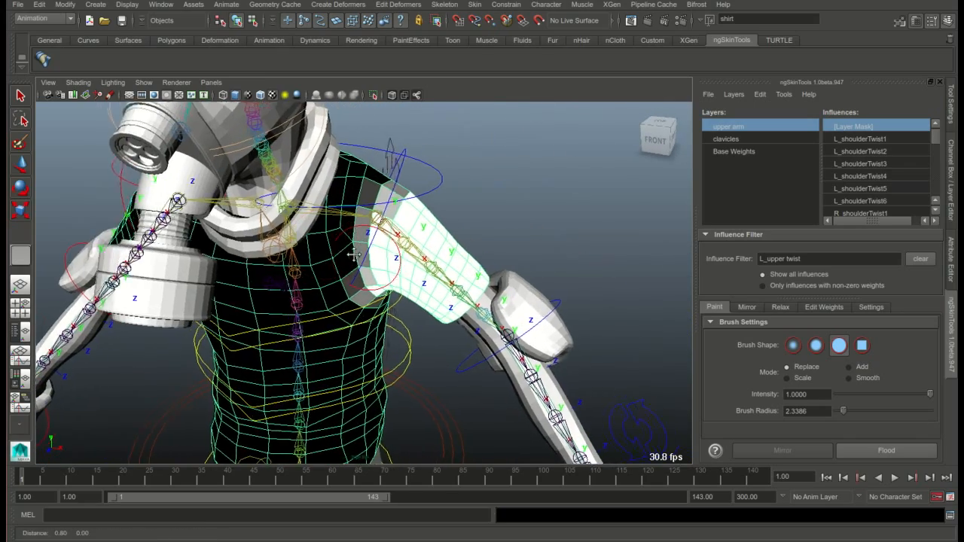
{"action": "left_click_drag", "start_coordinate": [343, 257], "coordinate": [339, 225], "text": "alt"}
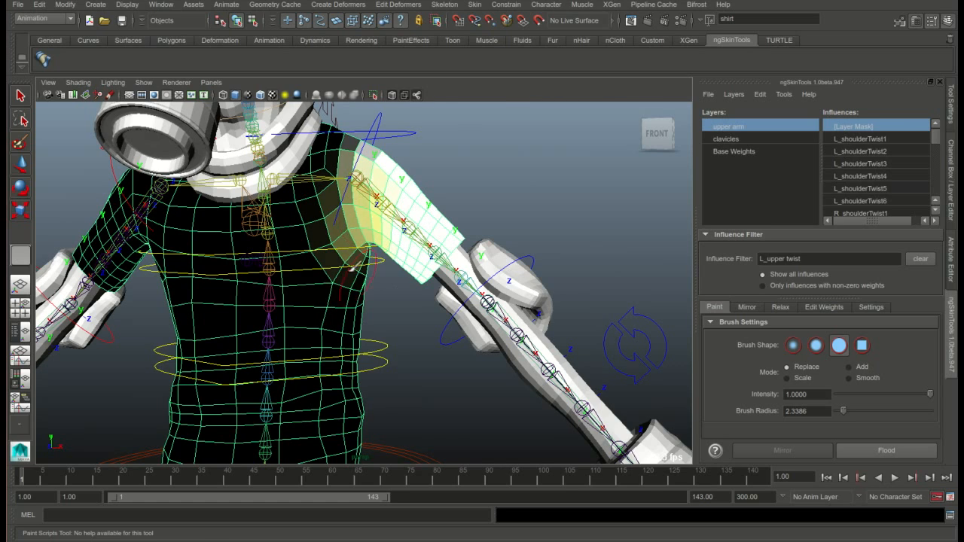
{"action": "left_click_drag", "start_coordinate": [352, 266], "coordinate": [331, 270], "text": "alt"}
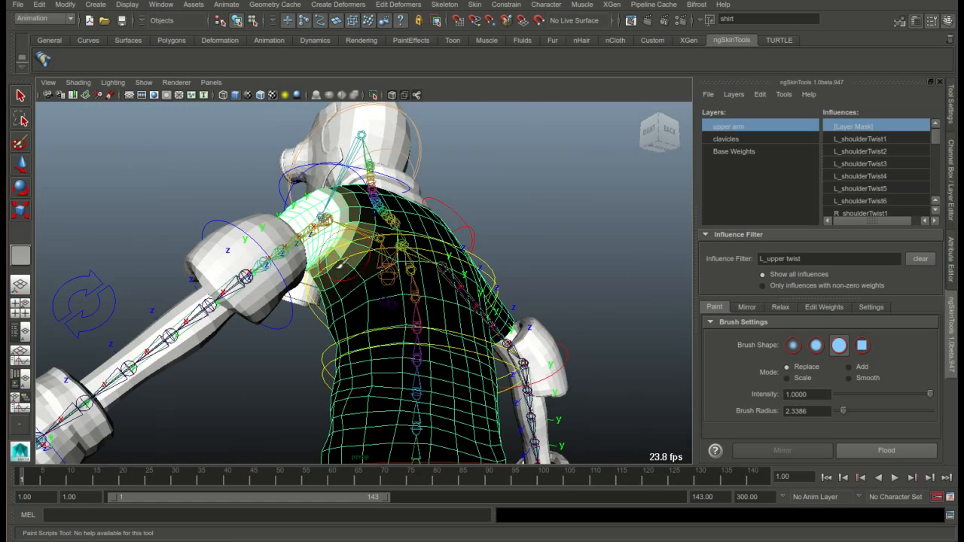
{"action": "left_click_drag", "start_coordinate": [83, 303], "coordinate": [625, 339], "text": "alt"}
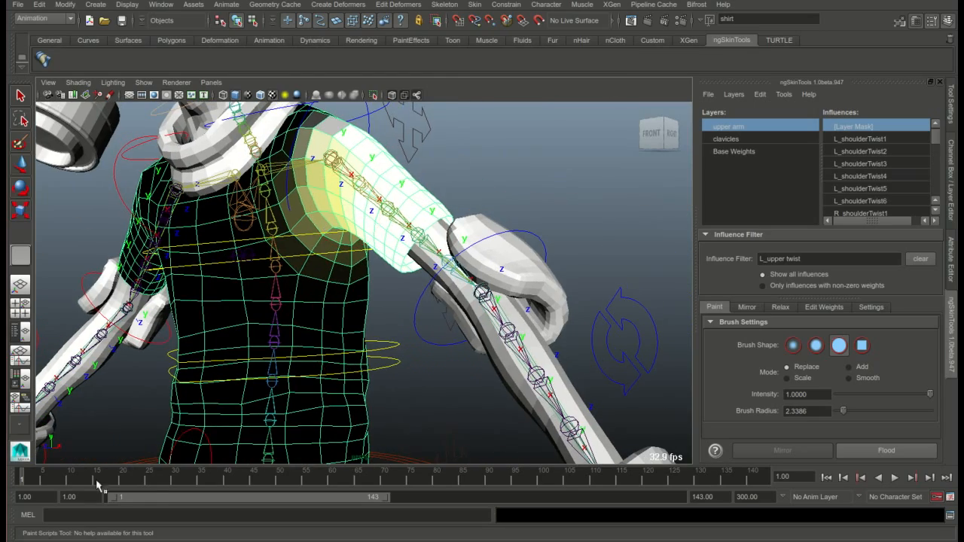
Step: Play the animation and move to frame 120 to examine how the softened mask deforms the shirt with both arms raised
{"action": "right_click_drag", "start_coordinate": [528, 260], "coordinate": [301, 267], "text": "alt"}
{"action": "key", "text": "alt+v"}
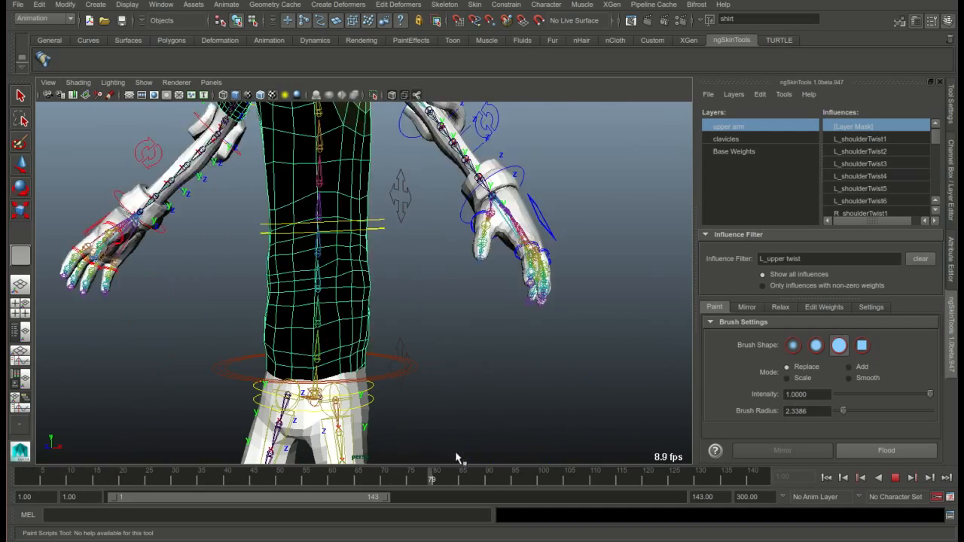
{"action": "left_click_drag", "start_coordinate": [620, 474], "coordinate": [644, 475]}
{"action": "middle_click_drag", "start_coordinate": [387, 246], "coordinate": [384, 311], "text": "alt"}
{"action": "left_click_drag", "start_coordinate": [389, 307], "coordinate": [418, 298], "text": "alt"}
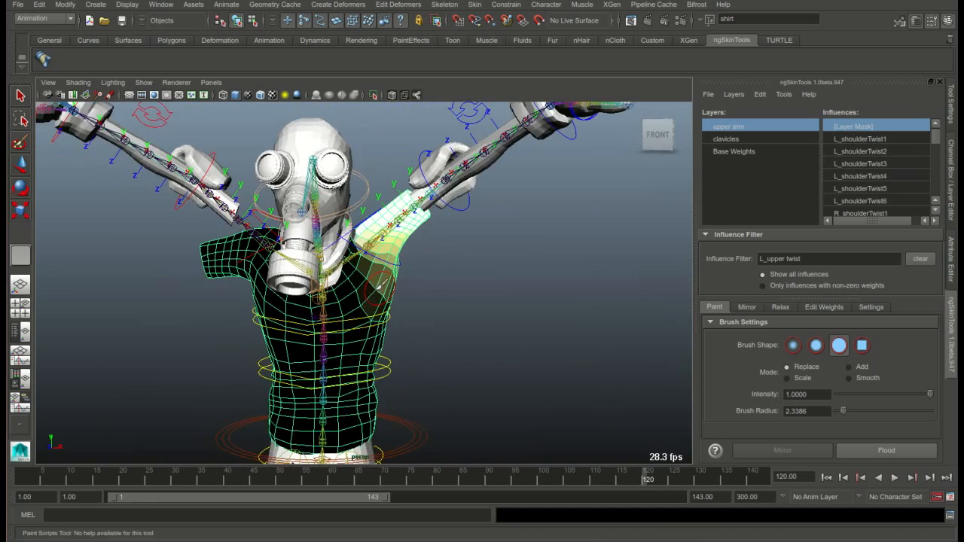
Step: Reduce the upper arm layer's mask on the chest below the left shoulder, using Scale mode at intensity 0.9272
{"action": "right_click_drag", "start_coordinate": [419, 298], "coordinate": [452, 253], "text": "alt"}
{"action": "left_click_drag", "start_coordinate": [452, 253], "coordinate": [341, 293], "text": "alt"}
{"action": "right_click_drag", "start_coordinate": [341, 293], "coordinate": [367, 275], "text": "alt"}
{"action": "middle_click_drag", "start_coordinate": [323, 285], "coordinate": [324, 211], "text": "alt"}
{"action": "left_click_drag", "start_coordinate": [324, 226], "coordinate": [261, 270], "text": "alt"}
{"action": "right_click_drag", "start_coordinate": [331, 271], "coordinate": [366, 274], "text": "alt"}
{"action": "left_click_drag", "start_coordinate": [366, 273], "coordinate": [331, 271], "text": "alt"}
{"action": "right_click_drag", "start_coordinate": [260, 263], "coordinate": [286, 261], "text": "alt"}
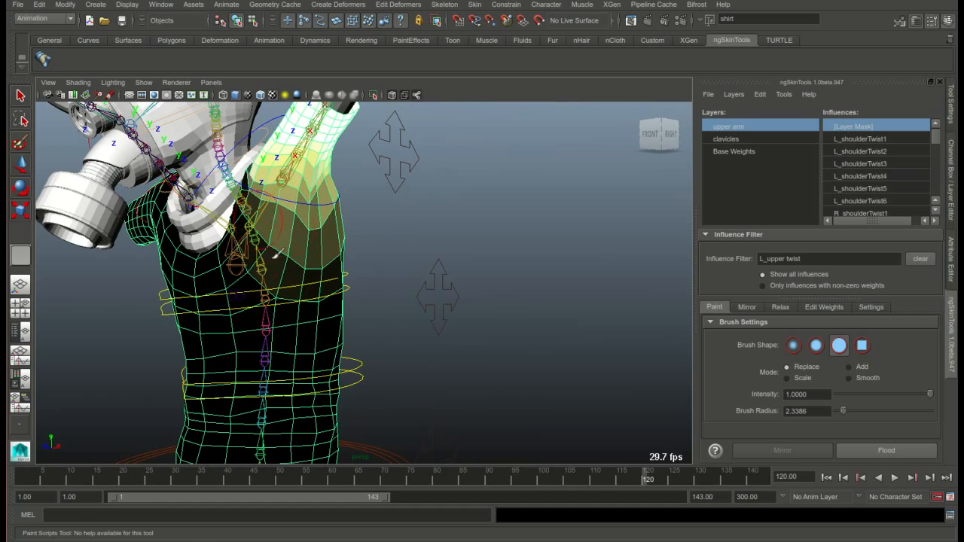
{"action": "left_click_drag", "start_coordinate": [266, 215], "coordinate": [315, 276], "text": "alt"}
{"action": "left_click_drag", "start_coordinate": [267, 241], "coordinate": [332, 253], "text": "alt"}
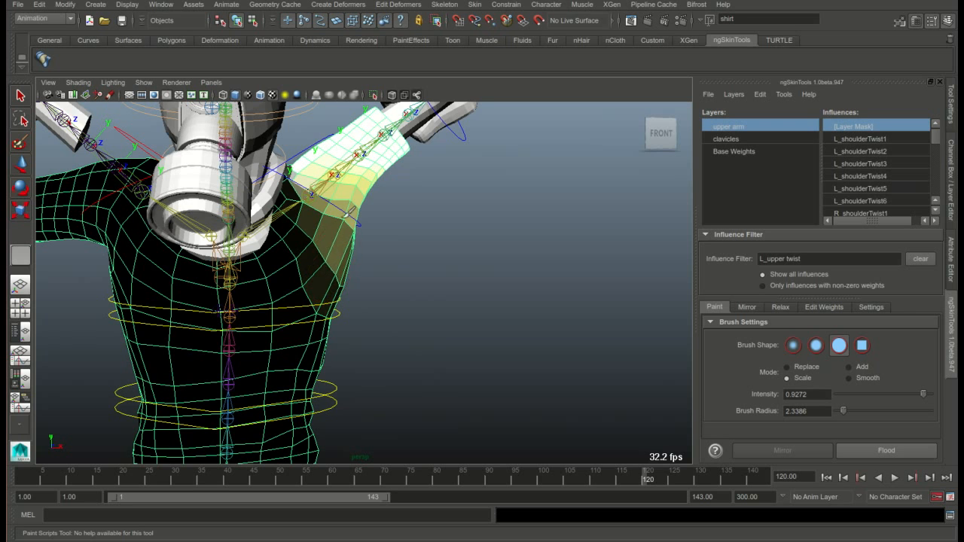
{"action": "left_click_drag", "start_coordinate": [332, 260], "coordinate": [301, 259], "text": "alt"}
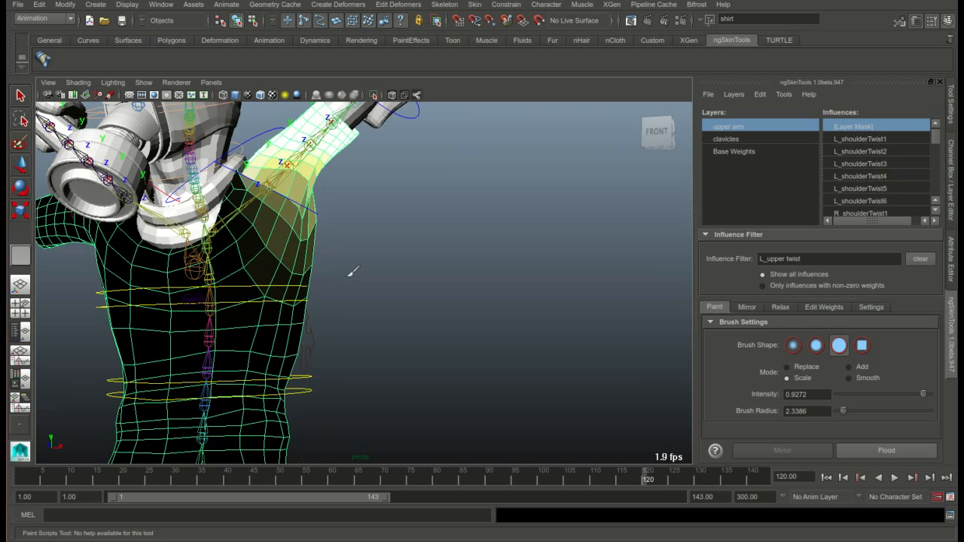
Step: Compare the L_shoulderTwist1 weights with the layer mask and continue scaling down the mask around the left armpit
{"action": "left_click", "coordinate": [867, 139]}
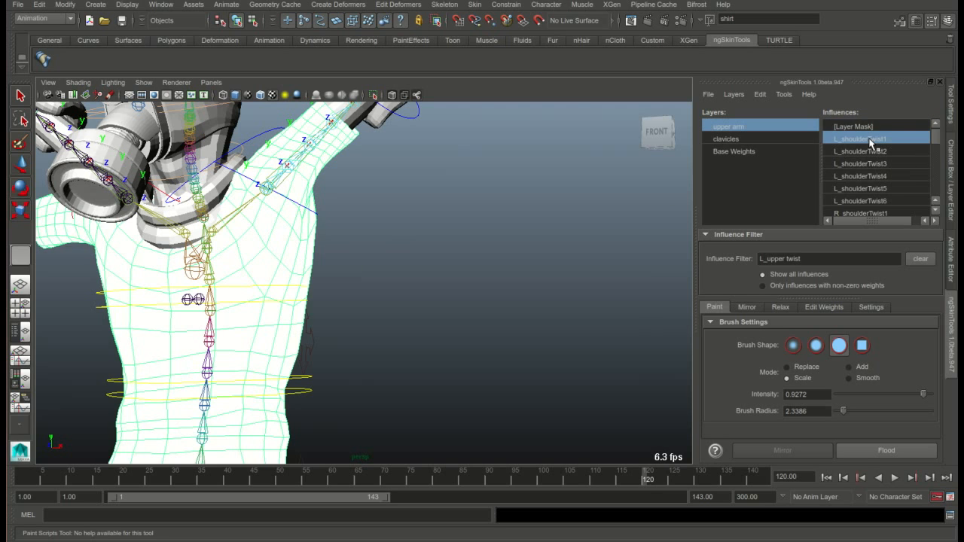
{"action": "left_click", "coordinate": [872, 128]}
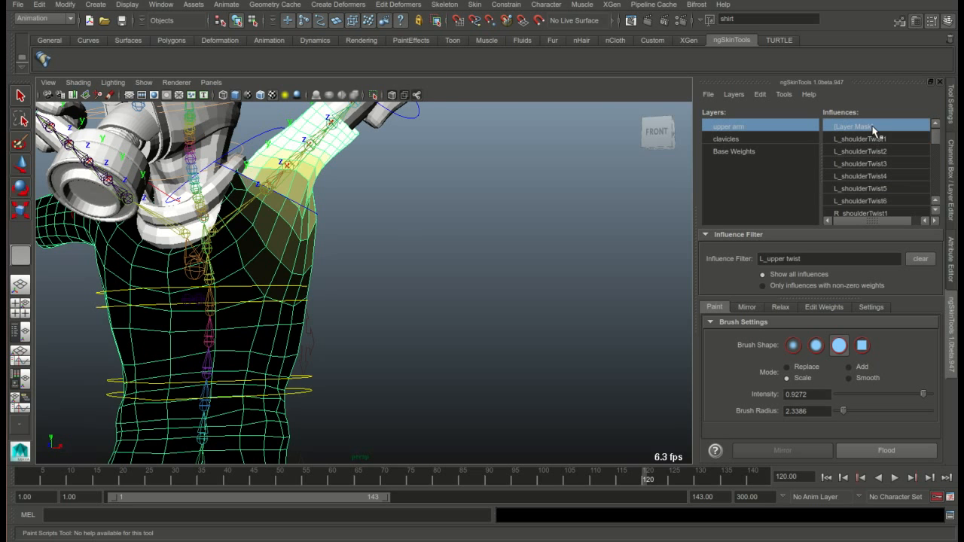
{"action": "middle_click_drag", "start_coordinate": [291, 217], "coordinate": [311, 224], "text": "alt"}
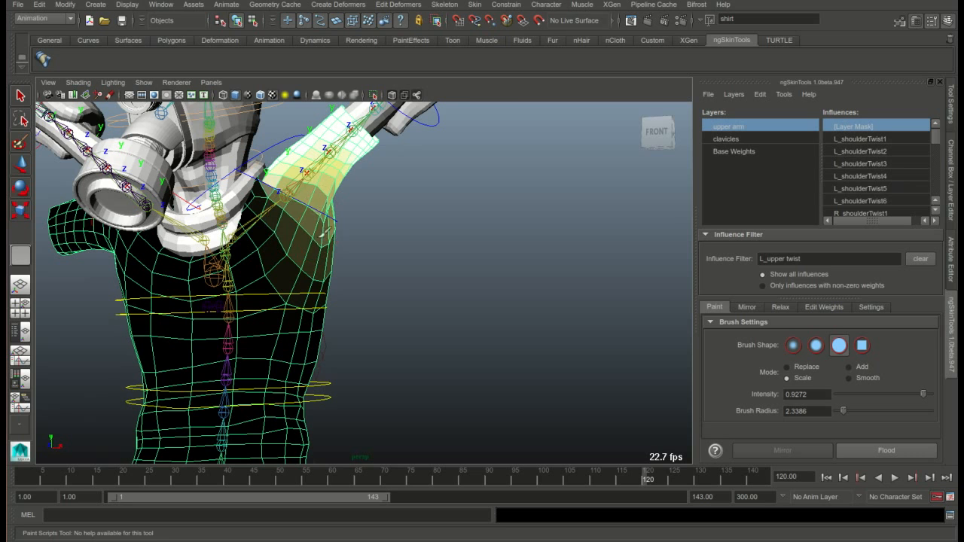
{"action": "mouse_move", "coordinate": [308, 240]}
{"action": "left_mouse_down", "text": "alt"}
{"action": "mouse_move", "coordinate": [354, 249]}
{"action": "mouse_move", "coordinate": [200, 308]}
{"action": "mouse_move", "coordinate": [342, 241]}
{"action": "mouse_move", "coordinate": [426, 221]}
{"action": "mouse_move", "coordinate": [384, 226]}
{"action": "mouse_move", "coordinate": [345, 246]}
{"action": "mouse_move", "coordinate": [281, 250]}
{"action": "left_mouse_up", "text": "alt"}
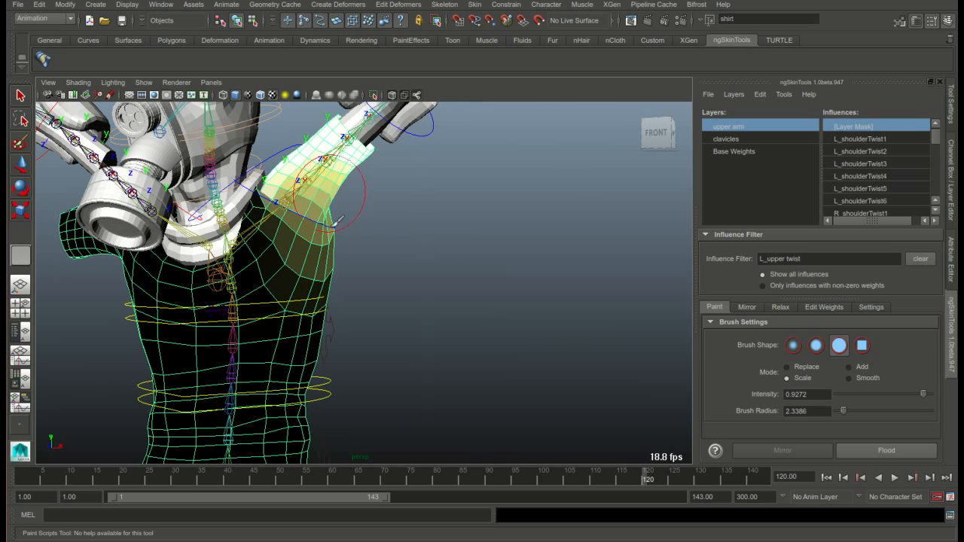
{"action": "left_click_drag", "start_coordinate": [337, 222], "coordinate": [390, 264], "text": "alt"}
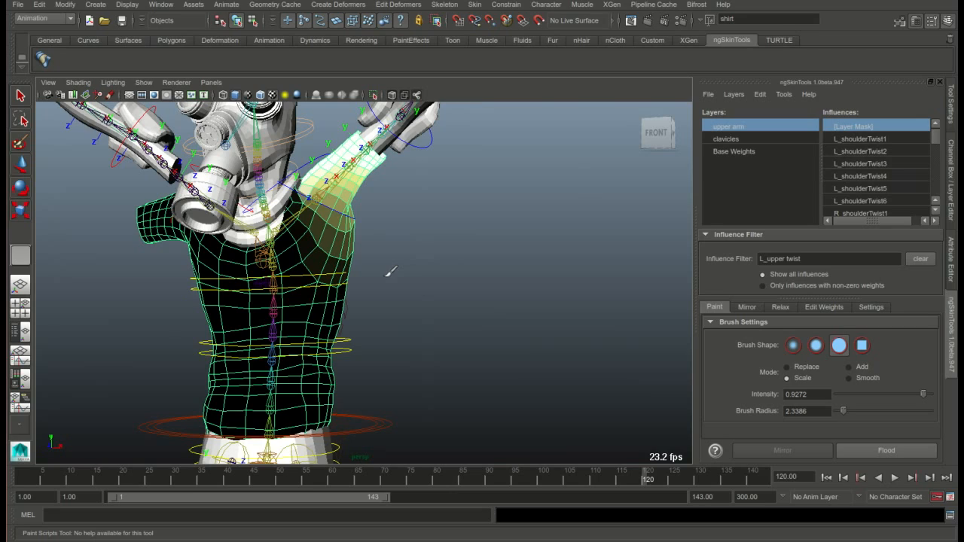
Step: Scrub to frame 112 to examine the masked left shoulder with the arm lowered
{"action": "left_click_drag", "start_coordinate": [650, 483], "coordinate": [604, 485]}
{"action": "middle_click_drag", "start_coordinate": [366, 263], "coordinate": [354, 242], "text": "alt"}
{"action": "left_click_drag", "start_coordinate": [354, 243], "coordinate": [340, 261], "text": "alt"}
{"action": "right_click_drag", "start_coordinate": [341, 262], "coordinate": [366, 253], "text": "alt"}
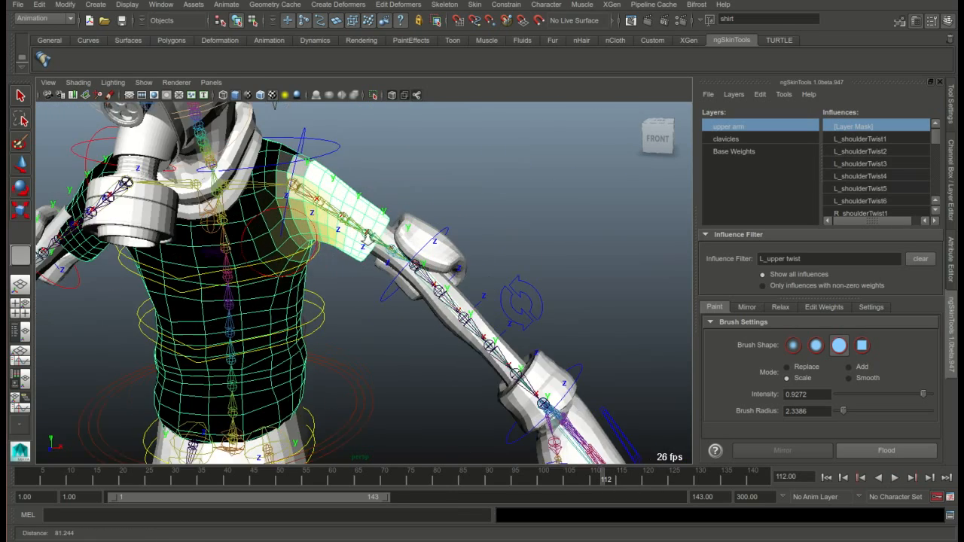
{"action": "middle_click_drag", "start_coordinate": [316, 215], "coordinate": [330, 226], "text": "alt"}
{"action": "left_click_drag", "start_coordinate": [330, 225], "coordinate": [354, 241], "text": "alt"}
Step: Paint L_shoulderTwist3 weight over the outer half of the left sleeve in Replace mode, intensity 1.0000, brush radius 3.3179
{"action": "left_click", "coordinate": [888, 140]}
{"action": "left_click", "coordinate": [859, 151]}
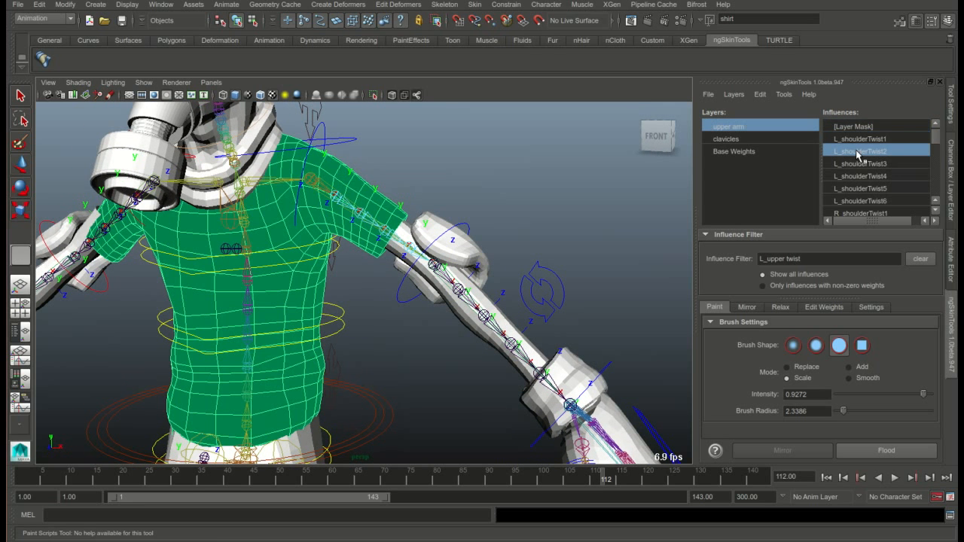
{"action": "left_click", "coordinate": [860, 164]}
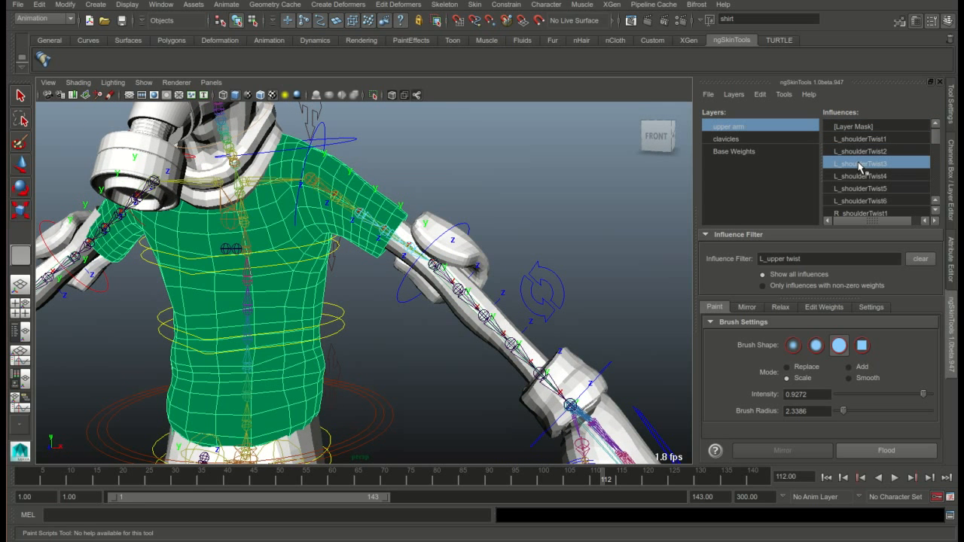
{"action": "left_click", "coordinate": [798, 367]}
{"action": "left_click_drag", "start_coordinate": [371, 265], "coordinate": [354, 272], "text": "alt"}
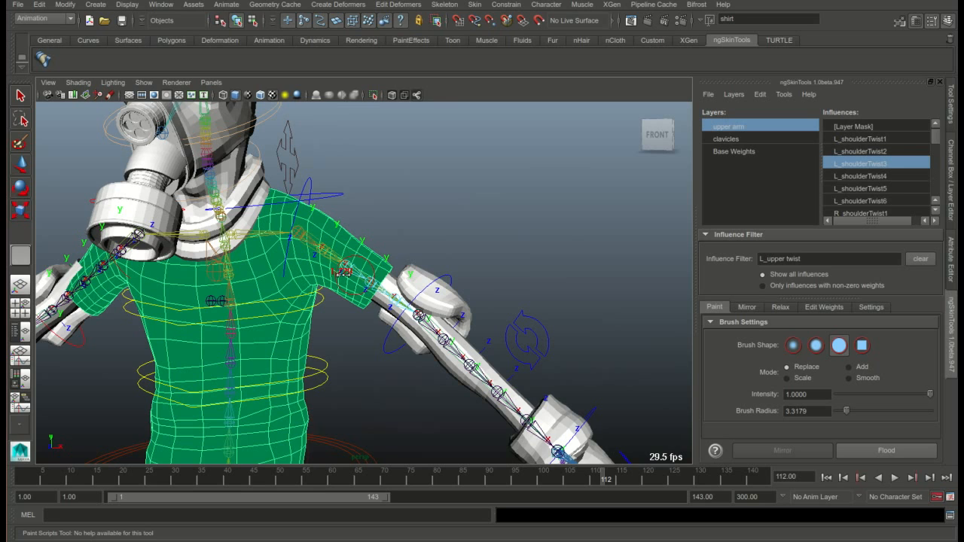
{"action": "mouse_move", "coordinate": [388, 262]}
{"action": "left_mouse_down", "text": "alt"}
{"action": "mouse_move", "coordinate": [316, 249]}
{"action": "mouse_move", "coordinate": [500, 264]}
{"action": "mouse_move", "coordinate": [384, 260]}
{"action": "left_mouse_up", "text": "alt"}
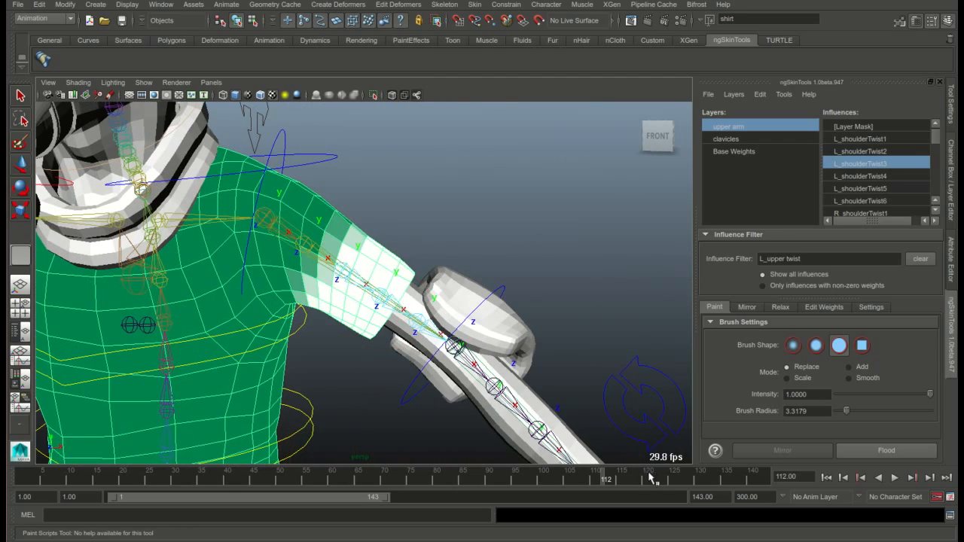
Step: Play the animation and stop at frame 138 to examine the twist weights on the raised left sleeve
{"action": "key", "text": "alt+v"}
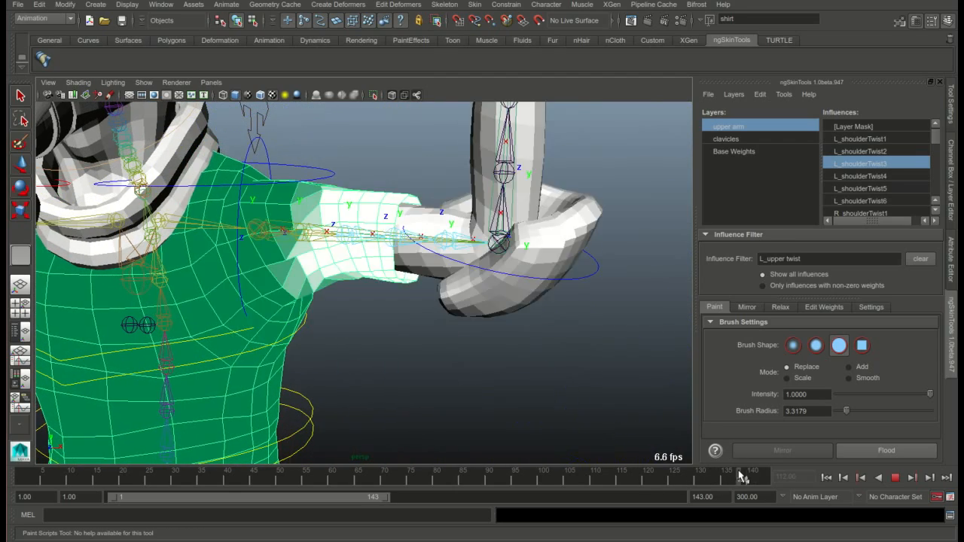
{"action": "left_click", "coordinate": [742, 477]}
{"action": "scroll", "coordinate": [402, 303], "scroll_direction": "down", "scroll_amount": 3}
{"action": "middle_click_drag", "start_coordinate": [402, 303], "coordinate": [473, 254], "text": "alt"}
{"action": "mouse_move", "coordinate": [452, 279]}
{"action": "left_mouse_down", "text": "alt"}
{"action": "mouse_move", "coordinate": [414, 294]}
{"action": "mouse_move", "coordinate": [396, 211]}
{"action": "left_mouse_up", "text": "alt"}
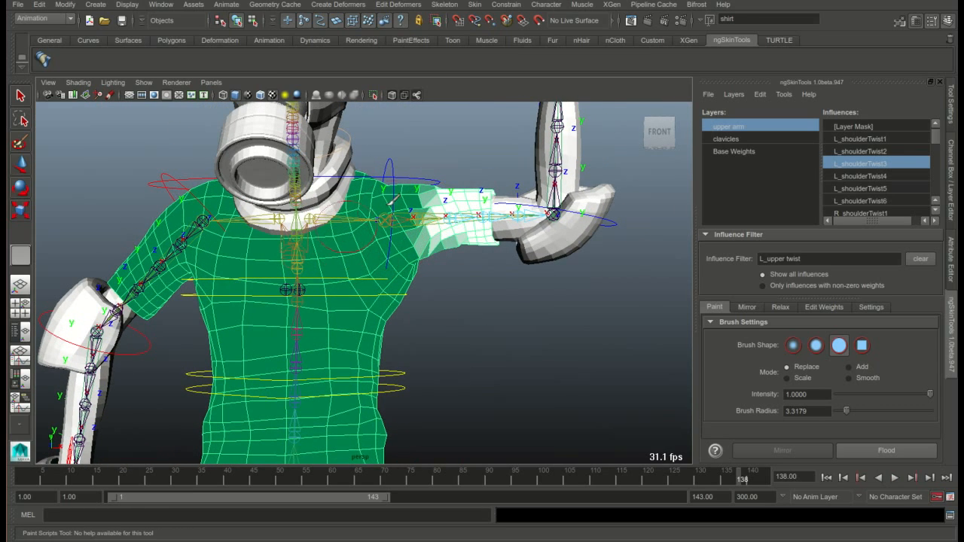
Step: List only the active influences of the upper arm layer and compare the L_shoulderTwist1 and L_shoulderTwist3 weights
{"action": "right_click", "coordinate": [837, 158]}
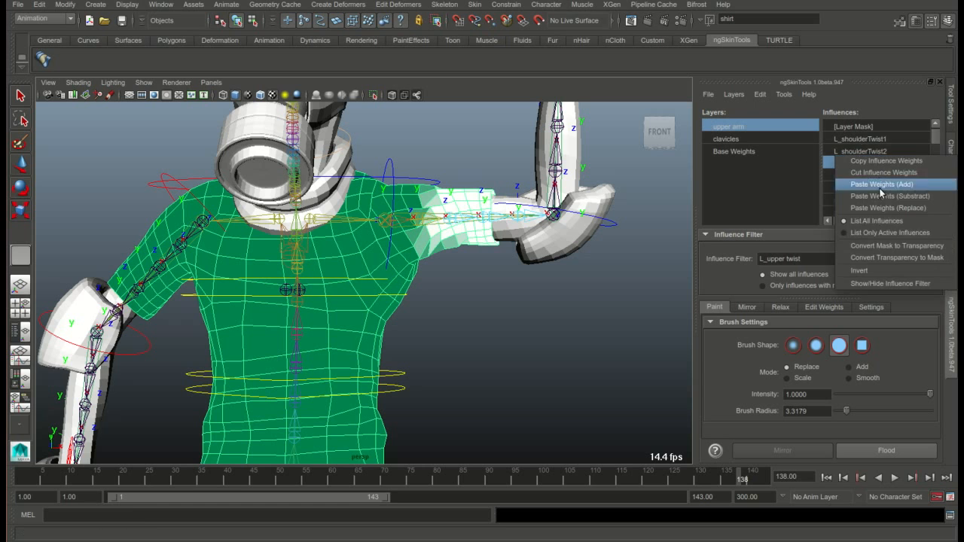
{"action": "left_click", "coordinate": [880, 234]}
{"action": "left_click", "coordinate": [873, 140]}
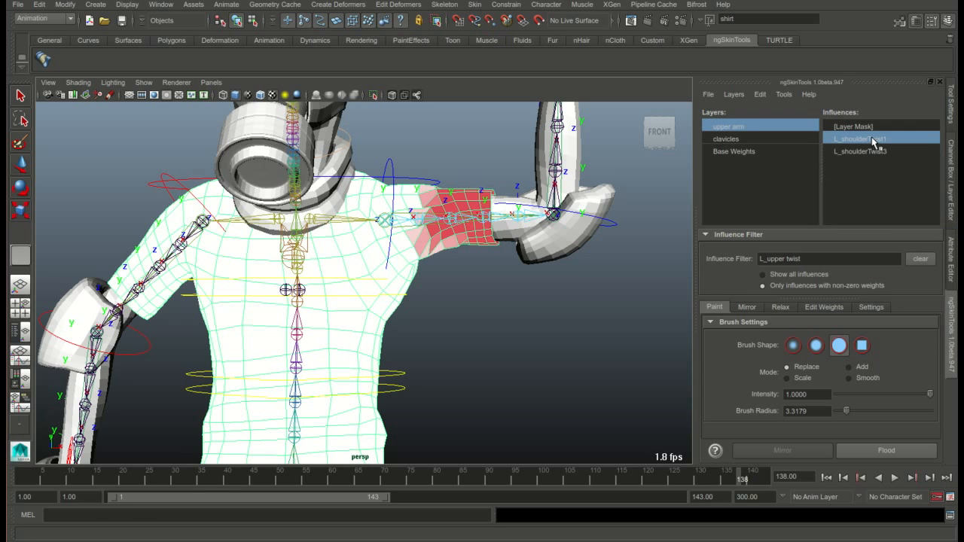
{"action": "left_click", "coordinate": [871, 151]}
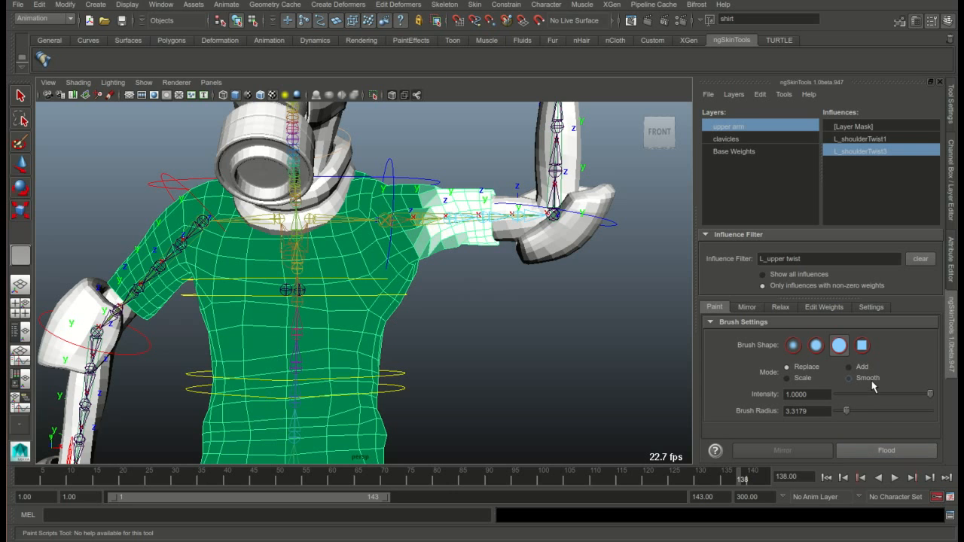
Step: Flood-smooth the L_shoulderTwist3 weights at intensity 0.4040 and inspect the blend with L_shoulderTwist1 on the left sleeve
{"action": "left_click", "coordinate": [881, 449]}
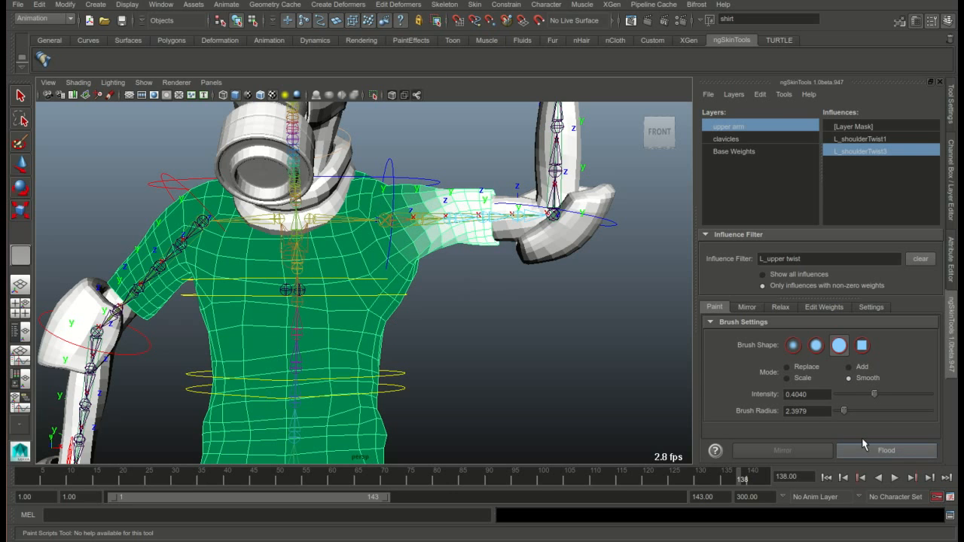
{"action": "middle_click_drag", "start_coordinate": [427, 221], "coordinate": [414, 181], "text": "alt"}
{"action": "left_click_drag", "start_coordinate": [403, 205], "coordinate": [430, 226], "text": "alt"}
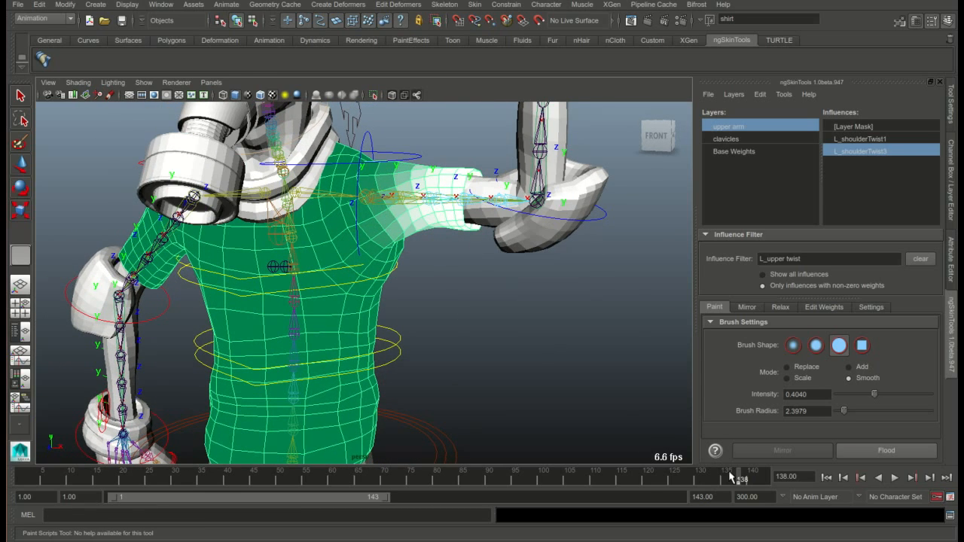
{"action": "left_click_drag", "start_coordinate": [407, 226], "coordinate": [377, 231], "text": "alt"}
{"action": "right_click_drag", "start_coordinate": [407, 237], "coordinate": [377, 232], "text": "alt"}
{"action": "right_click_drag", "start_coordinate": [452, 248], "coordinate": [525, 238], "text": "alt"}
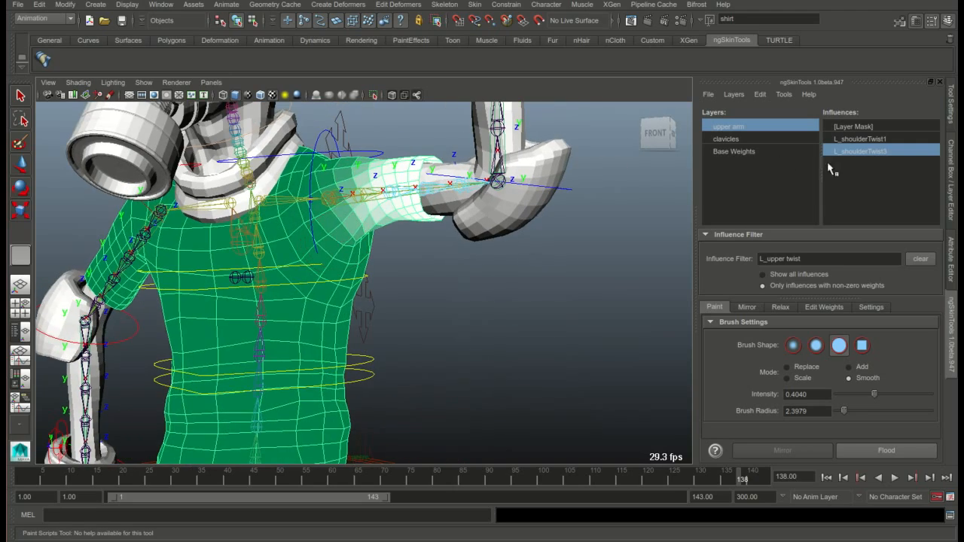
{"action": "left_click", "coordinate": [865, 140]}
{"action": "left_click_drag", "start_coordinate": [327, 224], "coordinate": [351, 200], "text": "alt"}
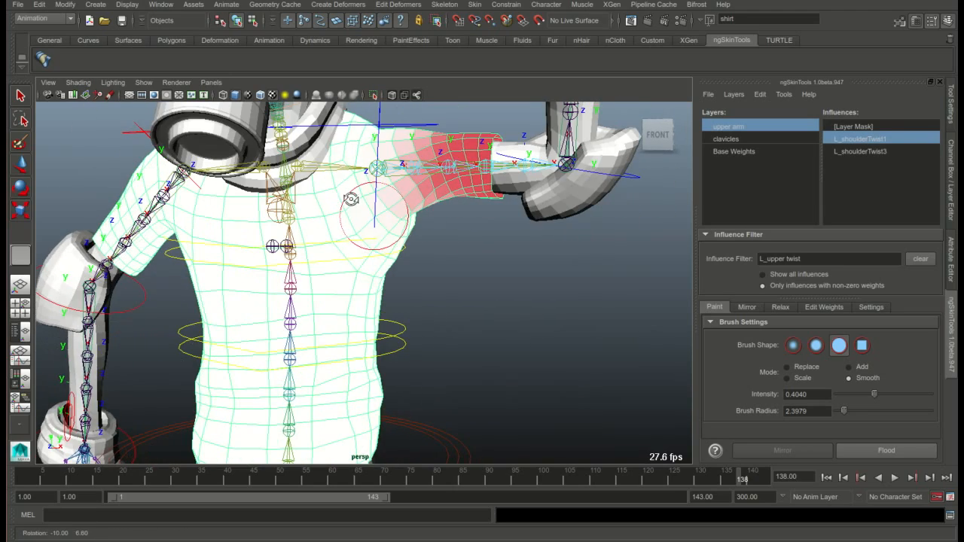
Step: Play the animation and scrub to frame 124 to check how the smoothed left sleeve deforms
{"action": "key", "text": "alt+v"}
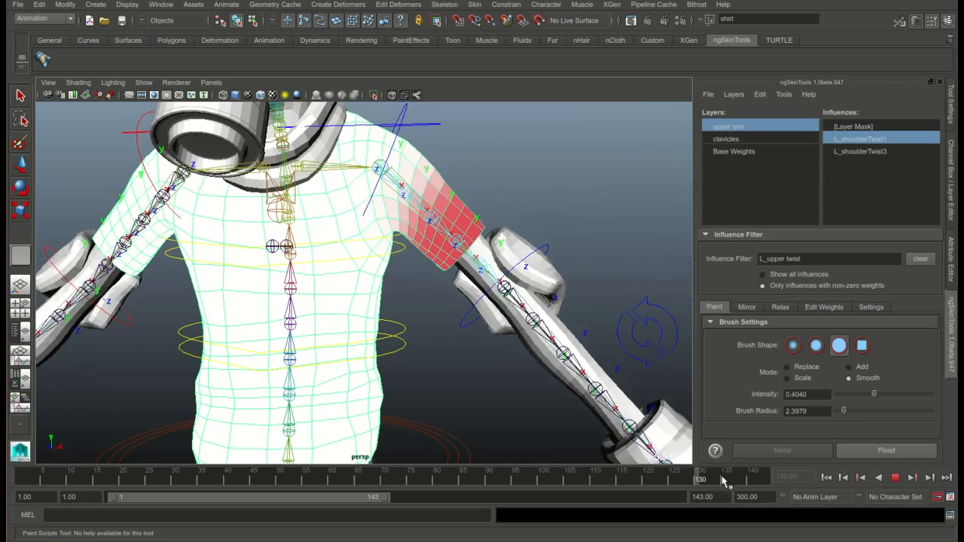
{"action": "left_click_drag", "start_coordinate": [741, 480], "coordinate": [665, 503]}
{"action": "middle_click_drag", "start_coordinate": [408, 310], "coordinate": [465, 288], "text": "alt"}
{"action": "scroll", "coordinate": [465, 288], "scroll_direction": "down", "scroll_amount": 3}
{"action": "left_click_drag", "start_coordinate": [465, 287], "coordinate": [592, 441], "text": "alt"}
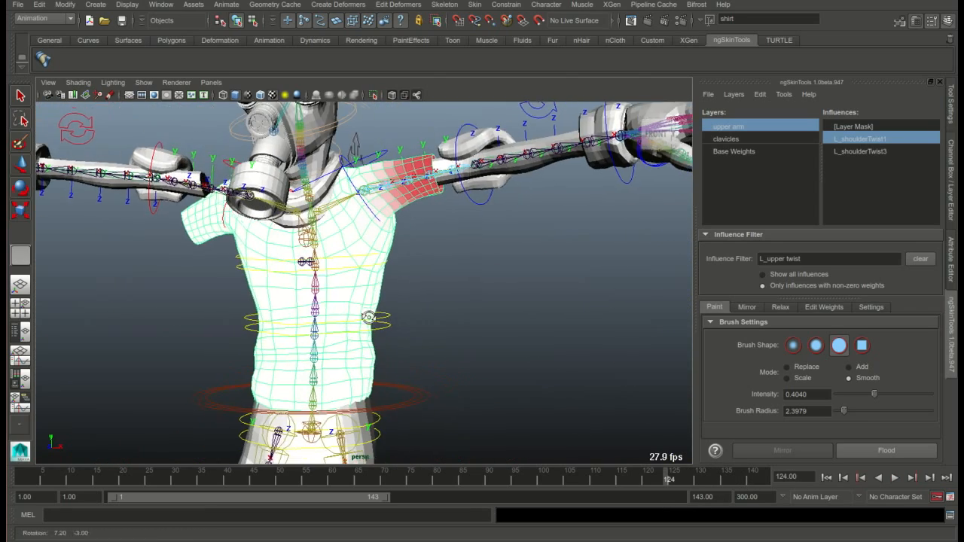
Step: Leave weight painting and review the animation up to frame 137, examining the shaded shirt around the left shoulder and armpit
{"action": "key", "text": "w"}
{"action": "mouse_move", "coordinate": [375, 275]}
{"action": "left_mouse_down", "text": "alt"}
{"action": "mouse_move", "coordinate": [375, 311]}
{"action": "mouse_move", "coordinate": [369, 291]}
{"action": "left_mouse_up", "text": "alt"}
{"action": "key", "text": "alt+v"}
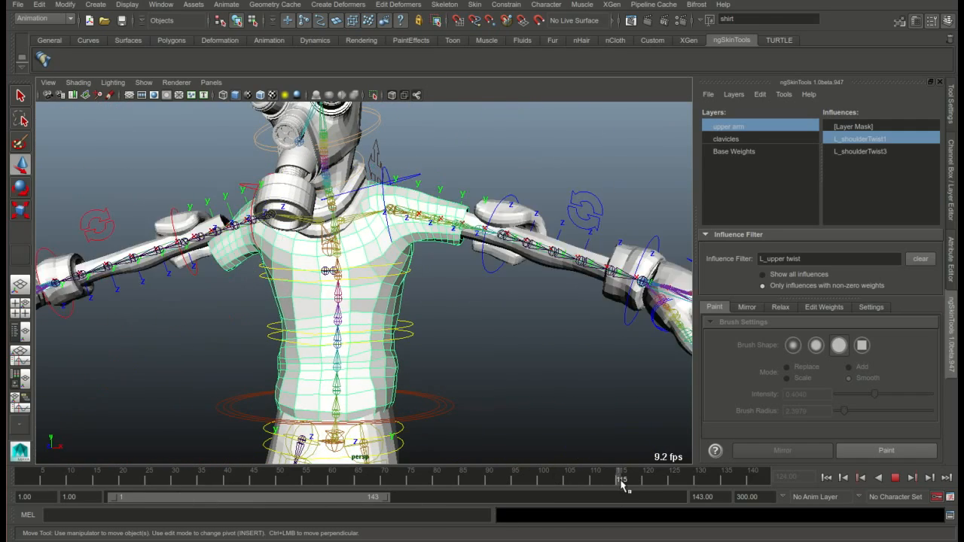
{"action": "left_click_drag", "start_coordinate": [668, 476], "coordinate": [689, 476]}
{"action": "middle_click_drag", "start_coordinate": [443, 299], "coordinate": [390, 280], "text": "alt"}
{"action": "right_click_drag", "start_coordinate": [390, 281], "coordinate": [415, 284], "text": "alt"}
{"action": "mouse_move", "coordinate": [701, 477]}
{"action": "left_mouse_down"}
{"action": "mouse_move", "coordinate": [750, 487]}
{"action": "mouse_move", "coordinate": [713, 485]}
{"action": "mouse_move", "coordinate": [735, 477]}
{"action": "left_mouse_up"}
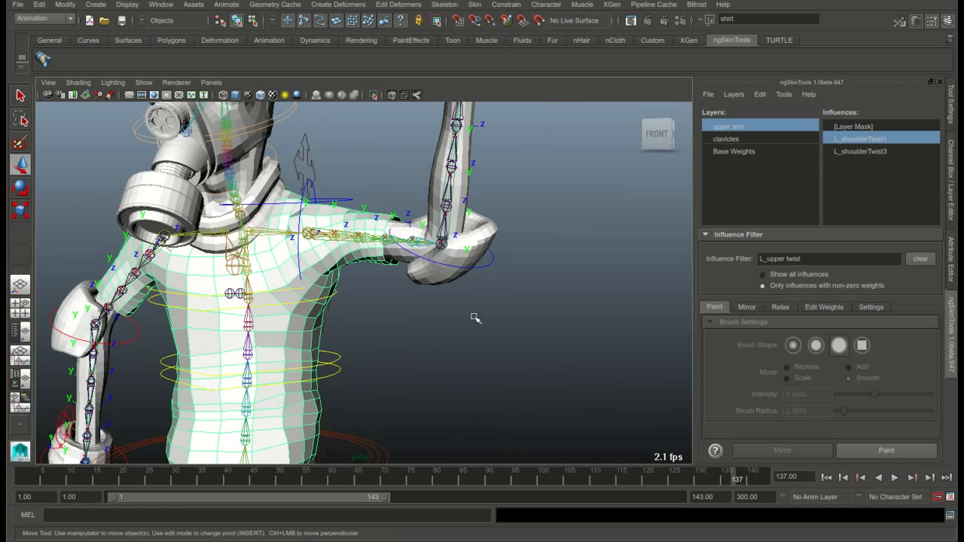
{"action": "middle_click_drag", "start_coordinate": [293, 269], "coordinate": [372, 243], "text": "alt"}
{"action": "right_click_drag", "start_coordinate": [372, 243], "coordinate": [400, 239], "text": "alt"}
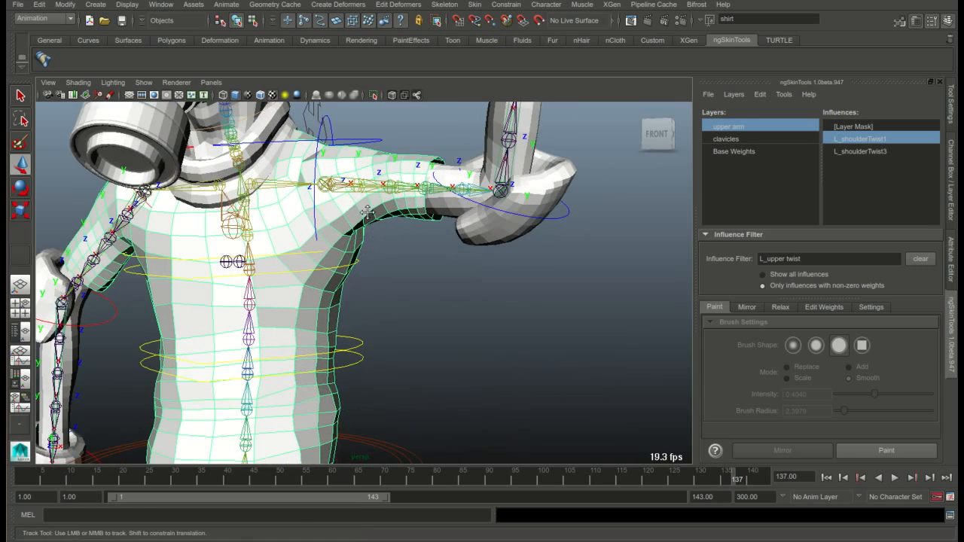
{"action": "left_click_drag", "start_coordinate": [367, 213], "coordinate": [371, 263], "text": "alt"}
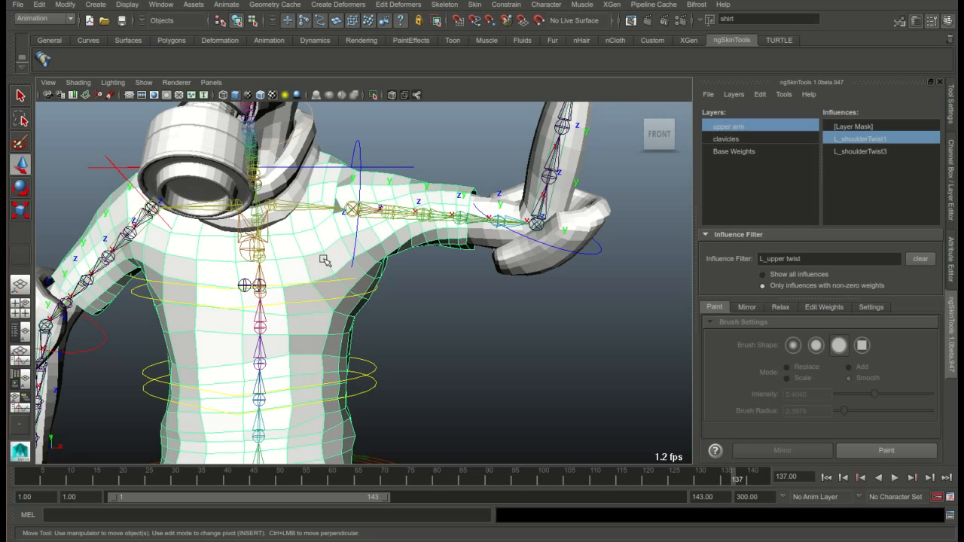
Step: Resume weight painting on the upper arm layer and compare its layer mask with the L_shoulderTwist1 and L_shoulderTwist3 weights
{"action": "left_click", "coordinate": [857, 128]}
{"action": "left_click", "coordinate": [878, 450]}
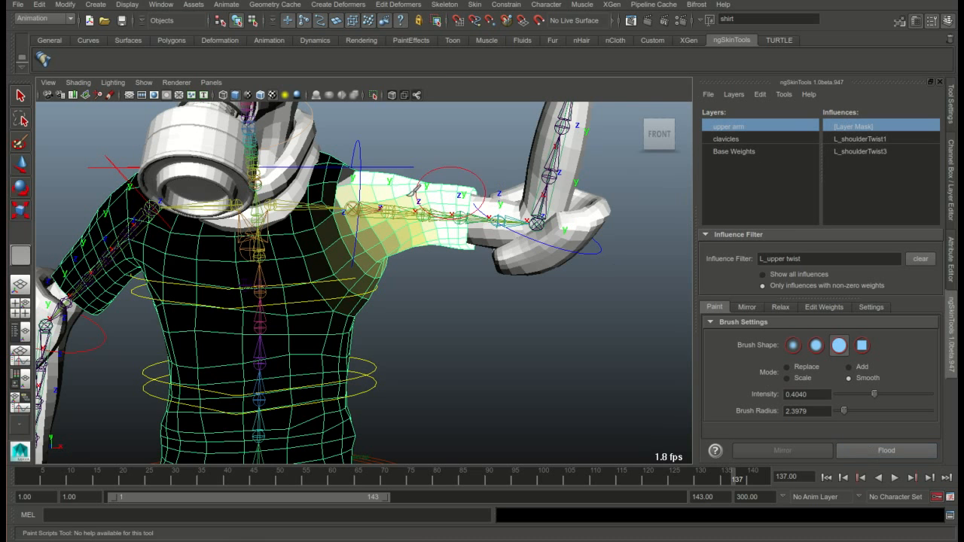
{"action": "mouse_move", "coordinate": [444, 193]}
{"action": "left_mouse_down", "text": "alt"}
{"action": "mouse_move", "coordinate": [375, 207]}
{"action": "mouse_move", "coordinate": [360, 226]}
{"action": "left_mouse_up", "text": "alt"}
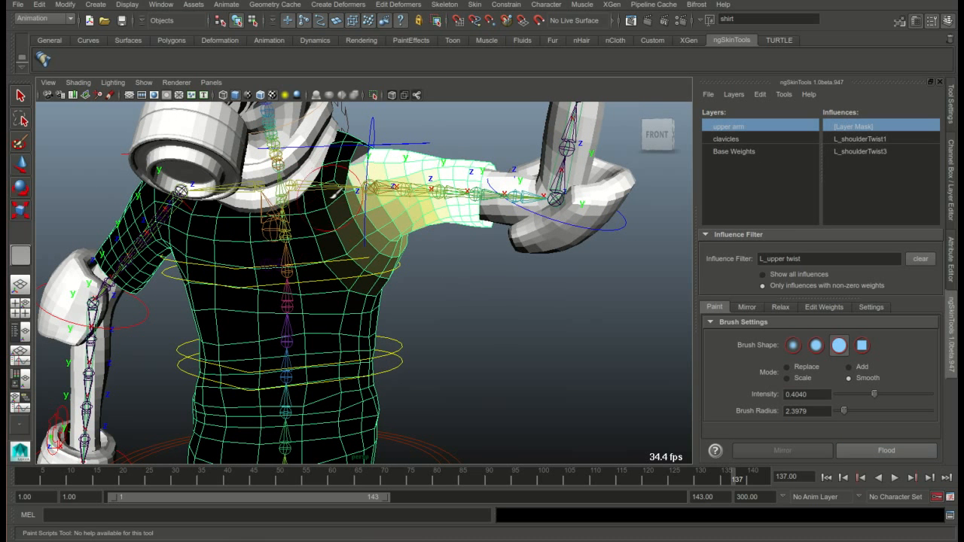
{"action": "left_click", "coordinate": [870, 138]}
{"action": "left_click", "coordinate": [868, 151]}
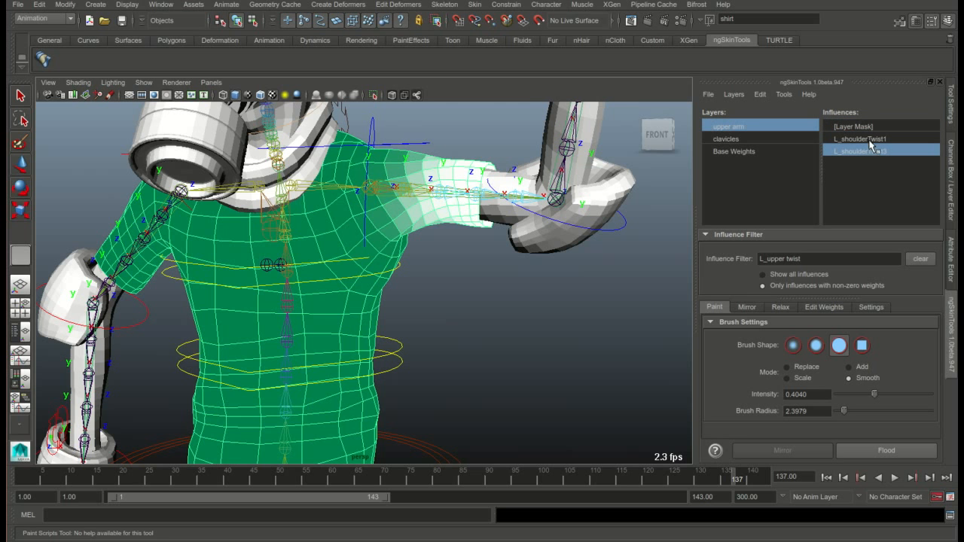
{"action": "left_click", "coordinate": [872, 142]}
{"action": "left_click", "coordinate": [873, 153]}
{"action": "left_click_drag", "start_coordinate": [433, 150], "coordinate": [443, 160]}
Step: Reduce the upper arm layer mask around the left shoulder using the Scale brush at intensity 0.9272
{"action": "left_click", "coordinate": [870, 128]}
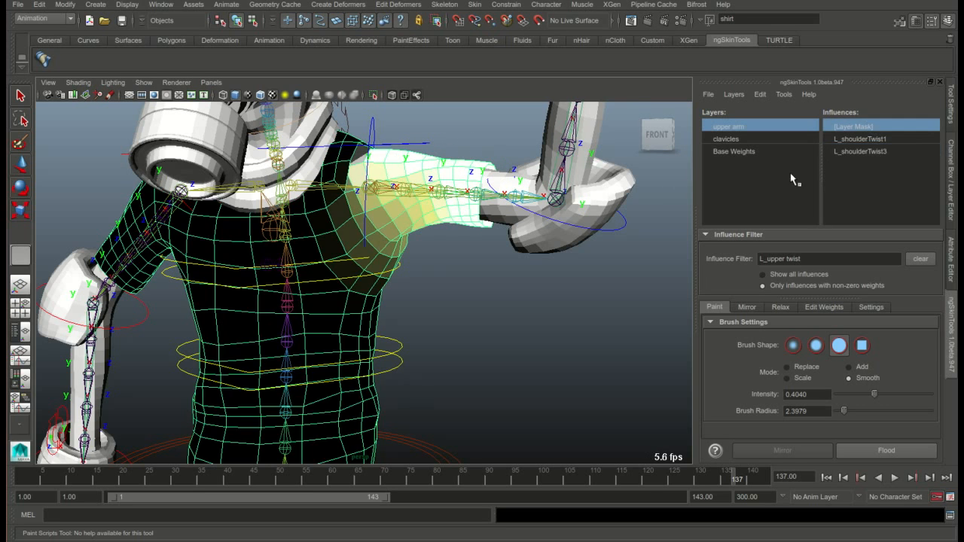
{"action": "left_click_drag", "start_coordinate": [392, 188], "coordinate": [331, 205], "text": "alt"}
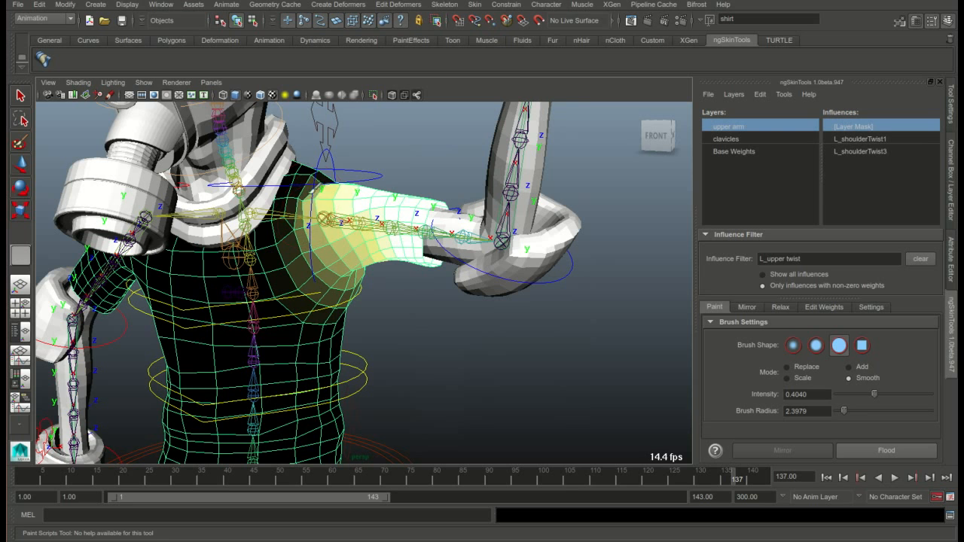
{"action": "left_click", "coordinate": [787, 378]}
{"action": "left_click_drag", "start_coordinate": [398, 220], "coordinate": [332, 240], "text": "alt"}
{"action": "mouse_move", "coordinate": [333, 204]}
{"action": "left_mouse_down"}
{"action": "mouse_move", "coordinate": [336, 219]}
{"action": "mouse_move", "coordinate": [364, 192]}
{"action": "mouse_move", "coordinate": [327, 224]}
{"action": "mouse_move", "coordinate": [369, 220]}
{"action": "mouse_move", "coordinate": [342, 185]}
{"action": "mouse_move", "coordinate": [328, 235]}
{"action": "left_mouse_up"}
{"action": "mouse_move", "coordinate": [329, 245]}
{"action": "left_mouse_down", "text": "alt"}
{"action": "mouse_move", "coordinate": [311, 258]}
{"action": "mouse_move", "coordinate": [308, 248]}
{"action": "mouse_move", "coordinate": [321, 258]}
{"action": "left_mouse_up", "text": "alt"}
{"action": "right_click_drag", "start_coordinate": [321, 258], "coordinate": [371, 233], "text": "alt"}
{"action": "middle_click_drag", "start_coordinate": [371, 234], "coordinate": [383, 237], "text": "alt"}
{"action": "right_click_drag", "start_coordinate": [383, 237], "coordinate": [354, 249], "text": "alt"}
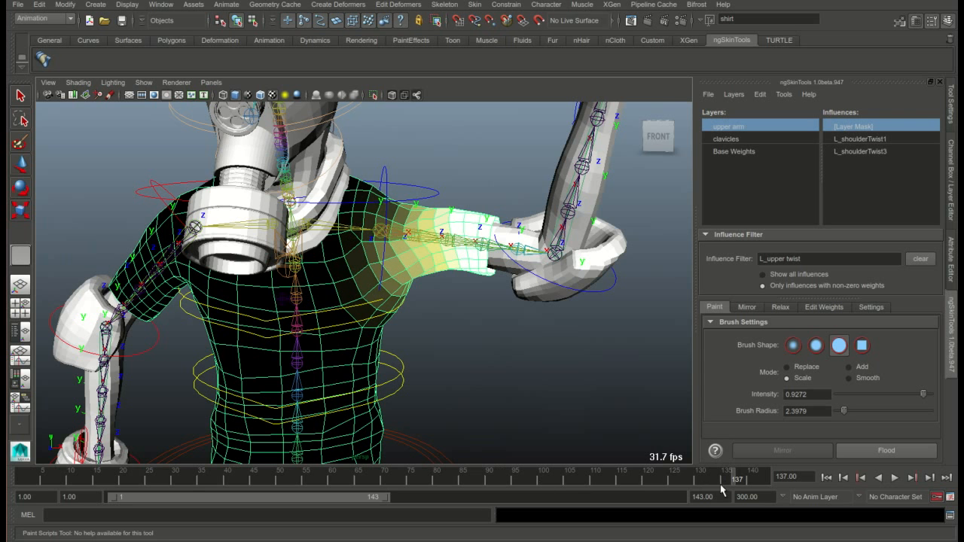
Step: Scrub to frame 136, review the upper arm layer's twist influences, and leave weight painting to examine the shaded left sleeve
{"action": "mouse_move", "coordinate": [730, 482]}
{"action": "left_mouse_down"}
{"action": "mouse_move", "coordinate": [706, 480]}
{"action": "mouse_move", "coordinate": [727, 479]}
{"action": "left_mouse_up"}
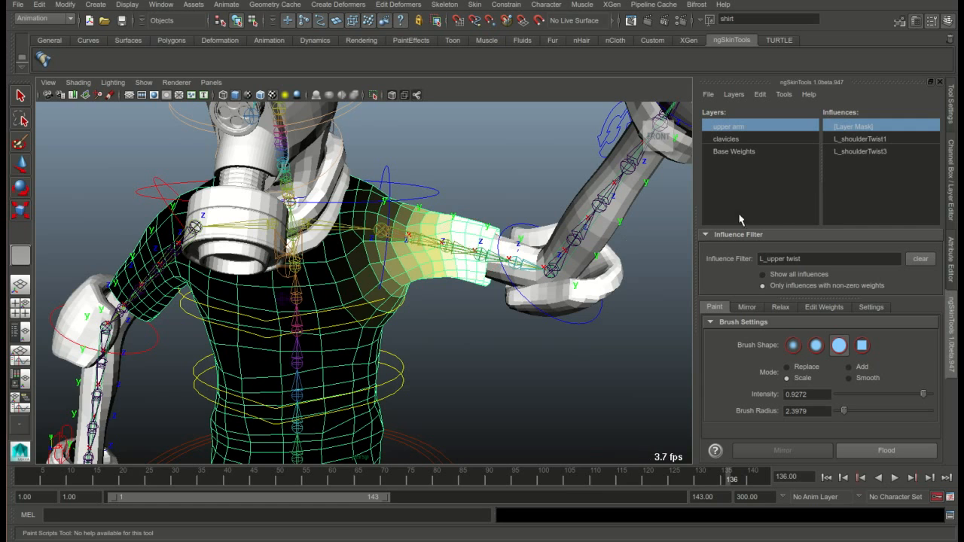
{"action": "left_click", "coordinate": [879, 138]}
{"action": "left_click", "coordinate": [883, 151]}
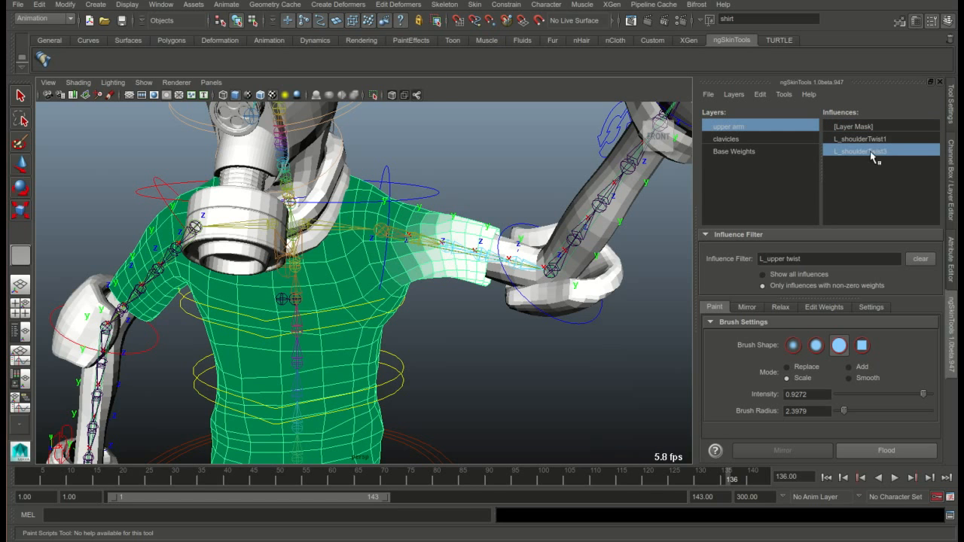
{"action": "mouse_move", "coordinate": [388, 271]}
{"action": "left_mouse_down", "text": "alt"}
{"action": "mouse_move", "coordinate": [349, 246]}
{"action": "mouse_move", "coordinate": [347, 262]}
{"action": "left_mouse_up", "text": "alt"}
{"action": "key", "text": "w"}
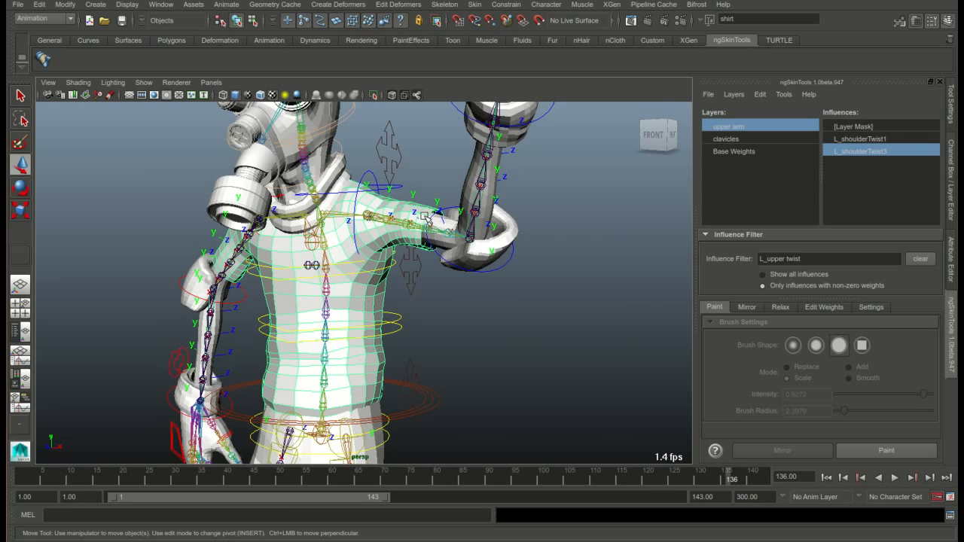
{"action": "left_click", "coordinate": [870, 128]}
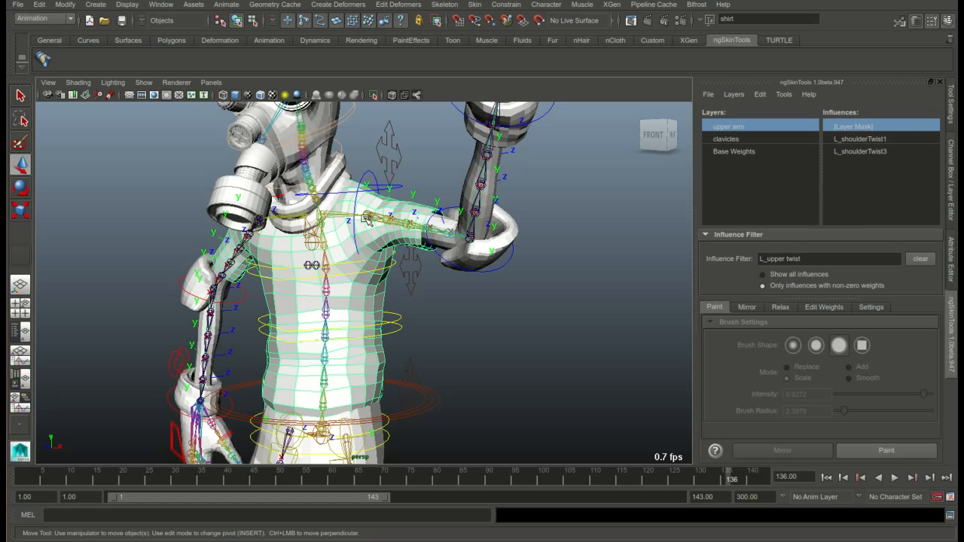
Step: Switch to the clavicles layer and resume weight painting to examine its influence colours on the shirt
{"action": "left_click", "coordinate": [728, 140]}
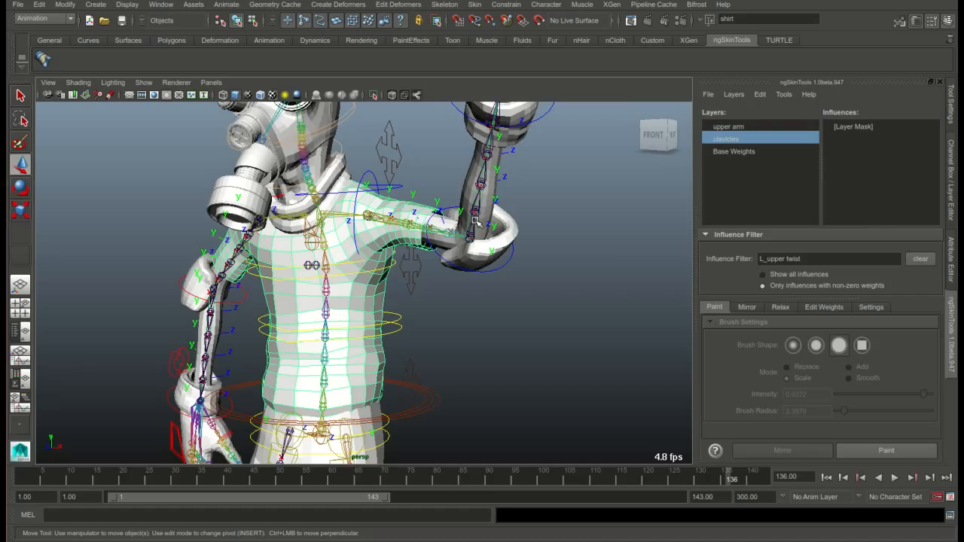
{"action": "middle_click_drag", "start_coordinate": [311, 257], "coordinate": [324, 230], "text": "alt"}
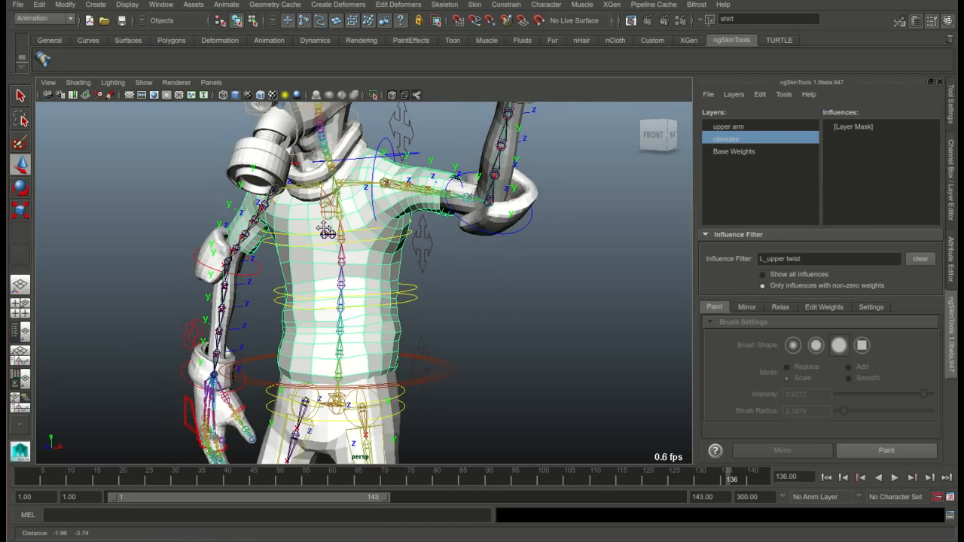
{"action": "left_click_drag", "start_coordinate": [325, 230], "coordinate": [336, 285], "text": "alt"}
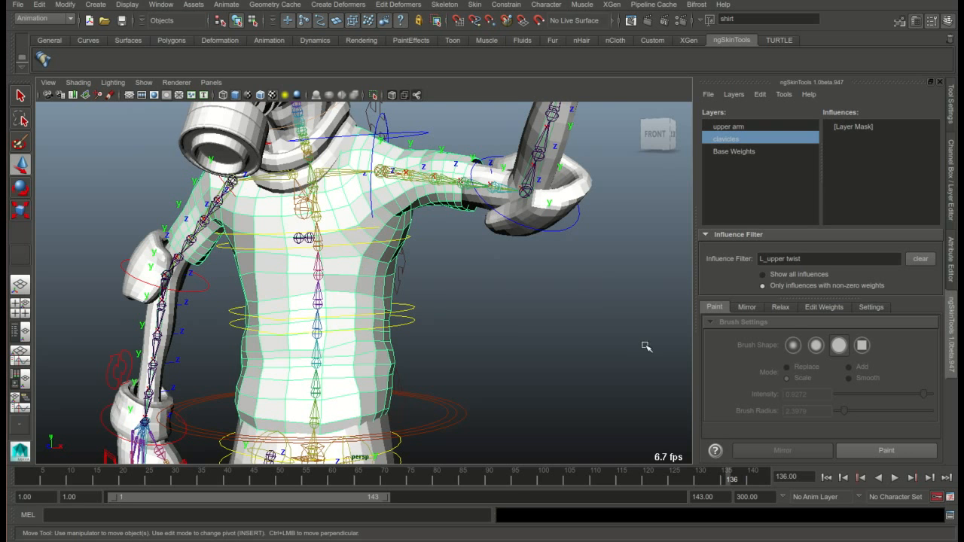
{"action": "left_click", "coordinate": [886, 450]}
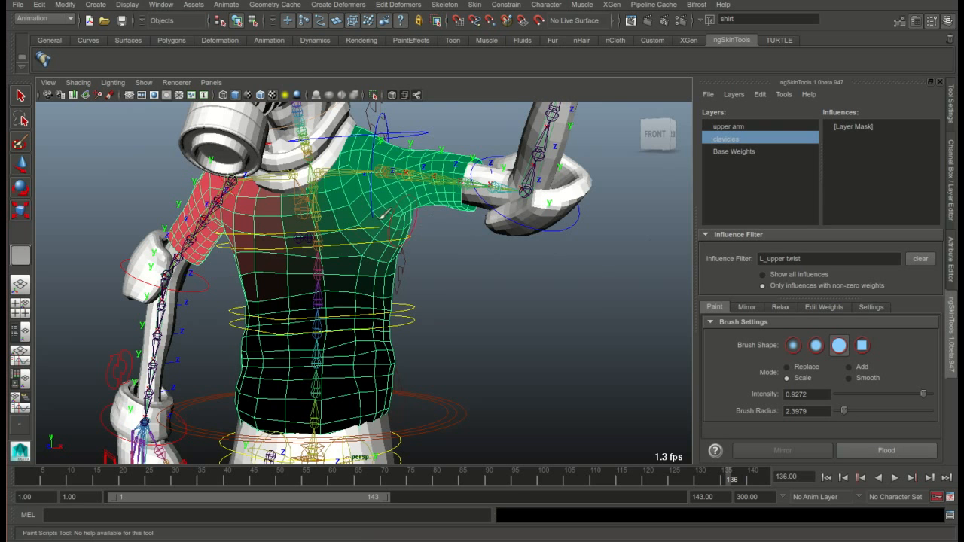
{"action": "left_click_drag", "start_coordinate": [347, 240], "coordinate": [342, 252], "text": "alt"}
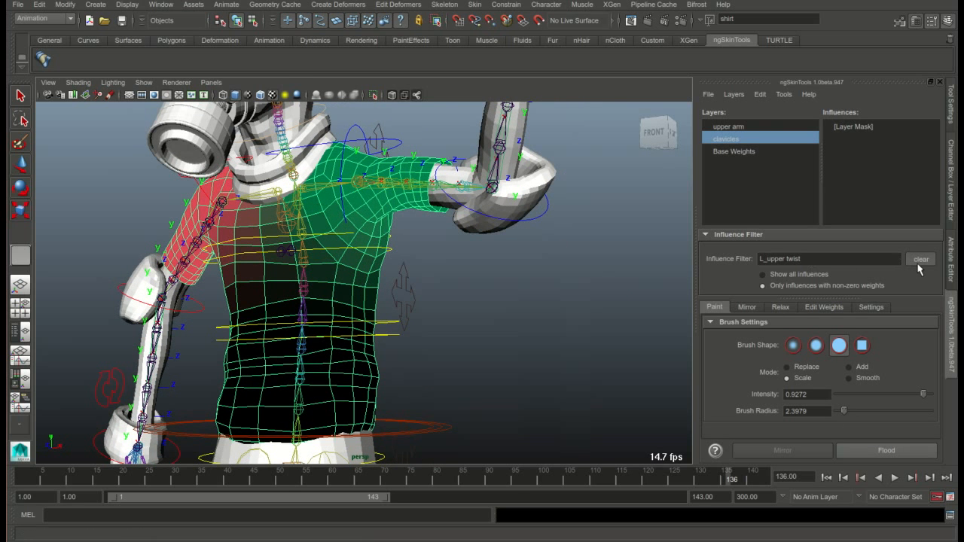
Step: Clear the influence filter and display the L_clavicle weights across the shirt's chest and left shoulder
{"action": "left_click", "coordinate": [920, 259]}
{"action": "left_click", "coordinate": [848, 138]}
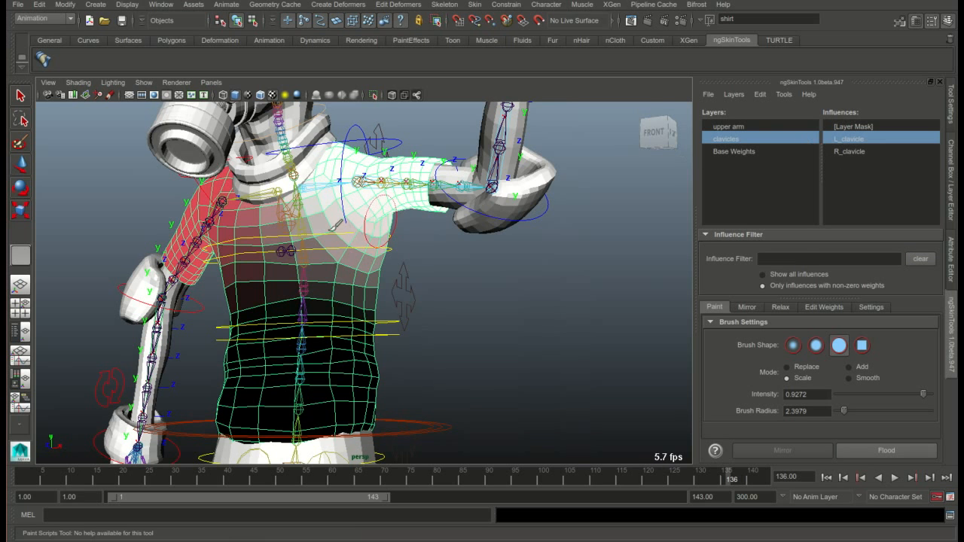
{"action": "left_click_drag", "start_coordinate": [377, 222], "coordinate": [344, 214], "text": "alt"}
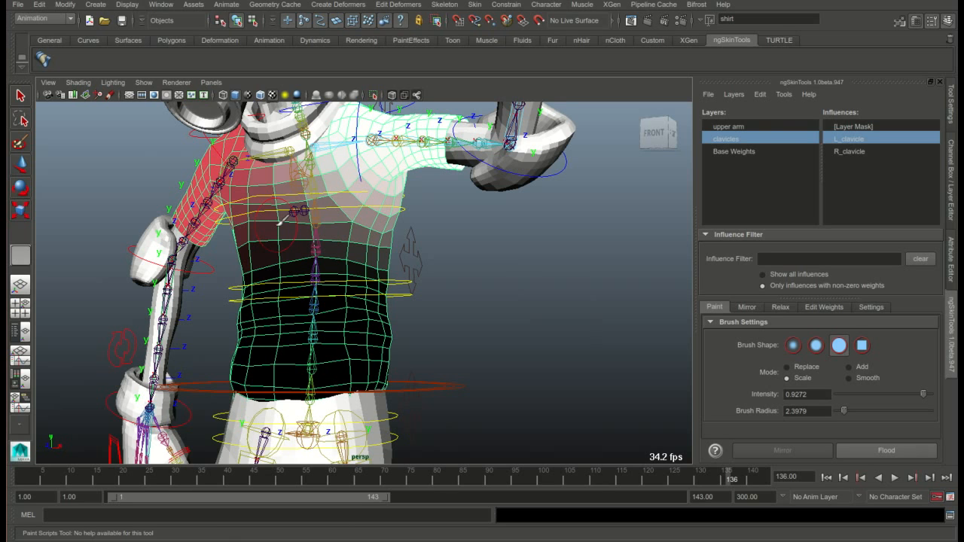
{"action": "mouse_move", "coordinate": [290, 209]}
{"action": "left_mouse_down", "text": "alt"}
{"action": "mouse_move", "coordinate": [329, 246]}
{"action": "mouse_move", "coordinate": [336, 303]}
{"action": "mouse_move", "coordinate": [339, 236]}
{"action": "left_mouse_up", "text": "alt"}
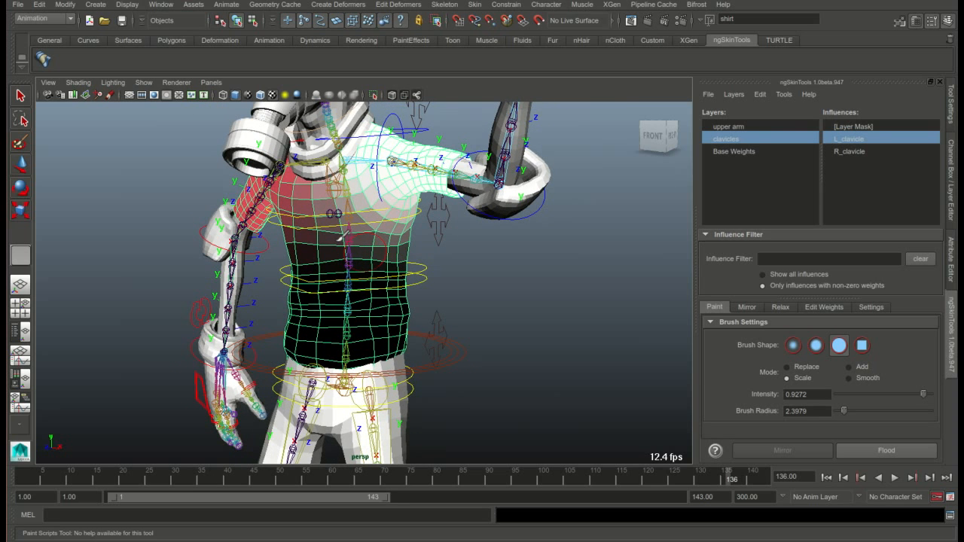
Step: Return to the upper arm layer and compare its layer mask with the L_shoulderTwist3 and L_shoulderTwist1 weights
{"action": "left_click", "coordinate": [741, 127]}
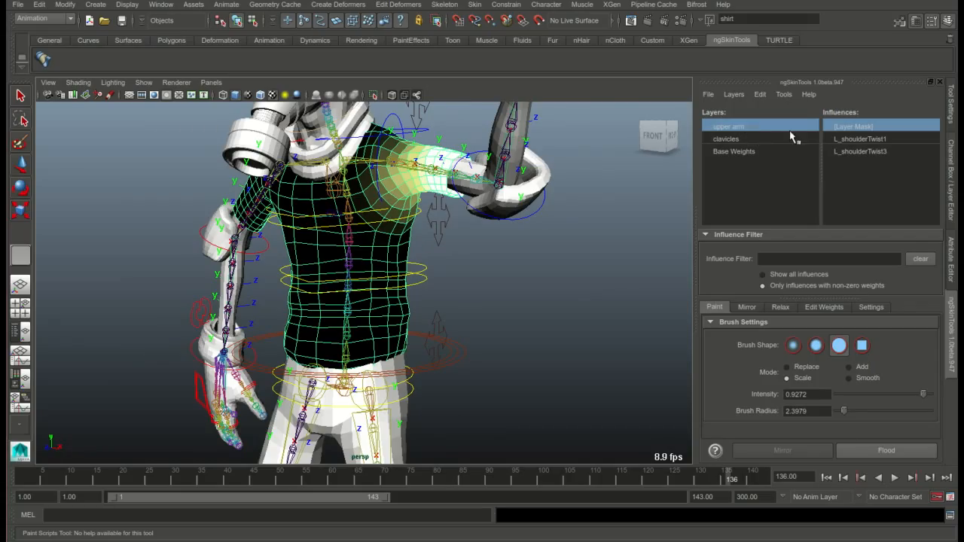
{"action": "left_click", "coordinate": [850, 139]}
{"action": "left_click", "coordinate": [857, 151]}
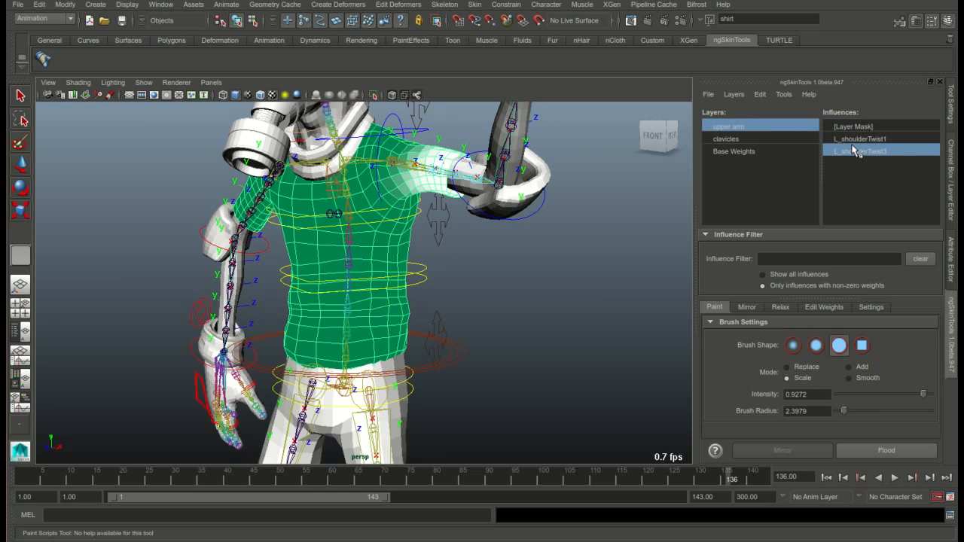
{"action": "left_click", "coordinate": [858, 141]}
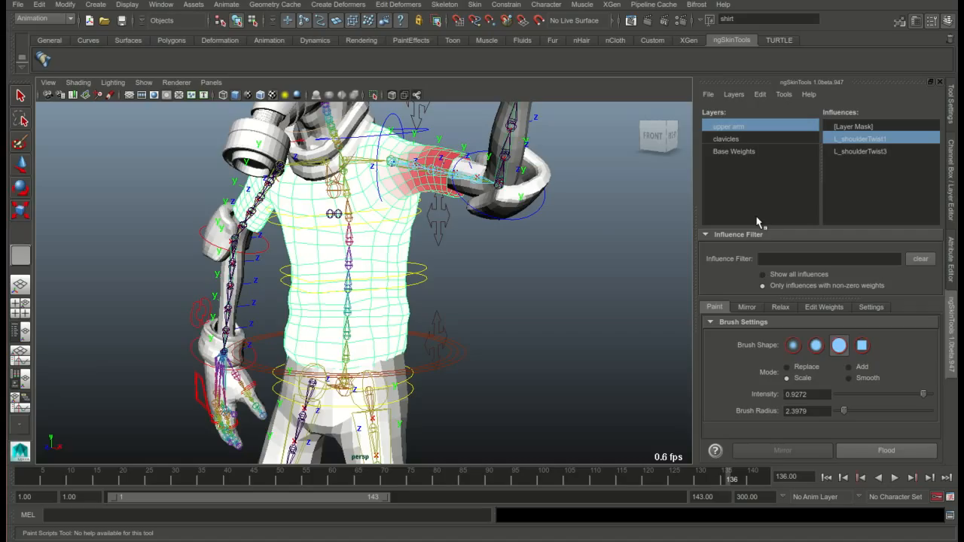
{"action": "left_click", "coordinate": [803, 0]}
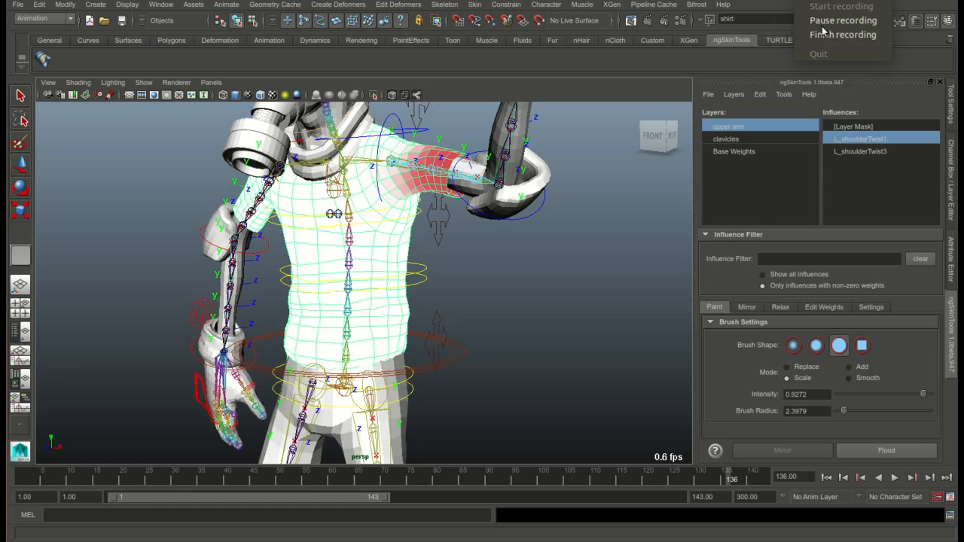